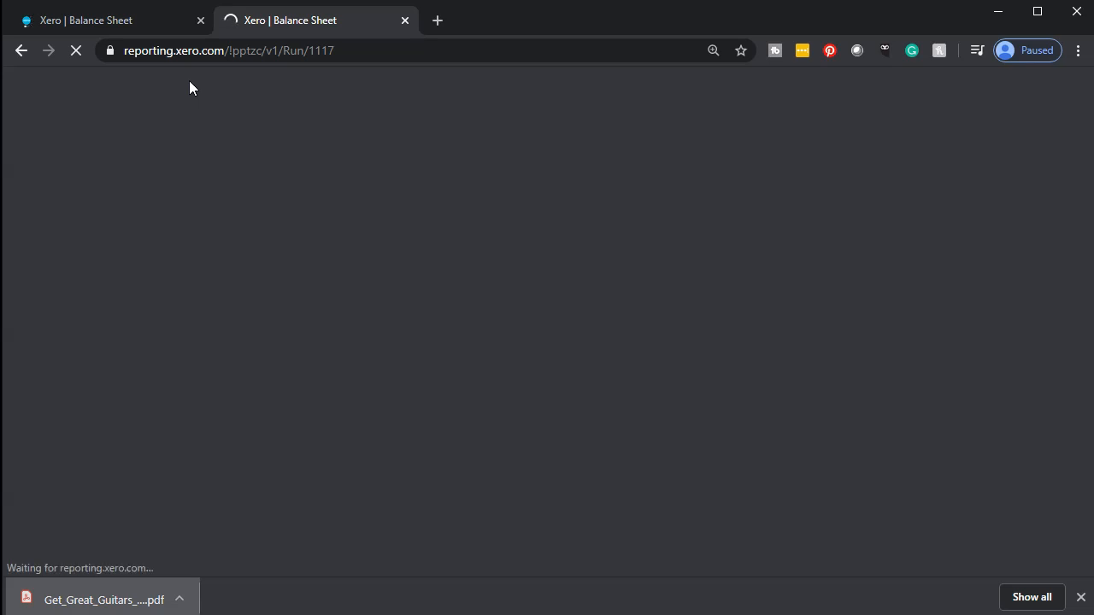
Open the Income Statement report and duplicate it in a second browser tab
{"action": "left_click", "coordinate": [511, 162]}
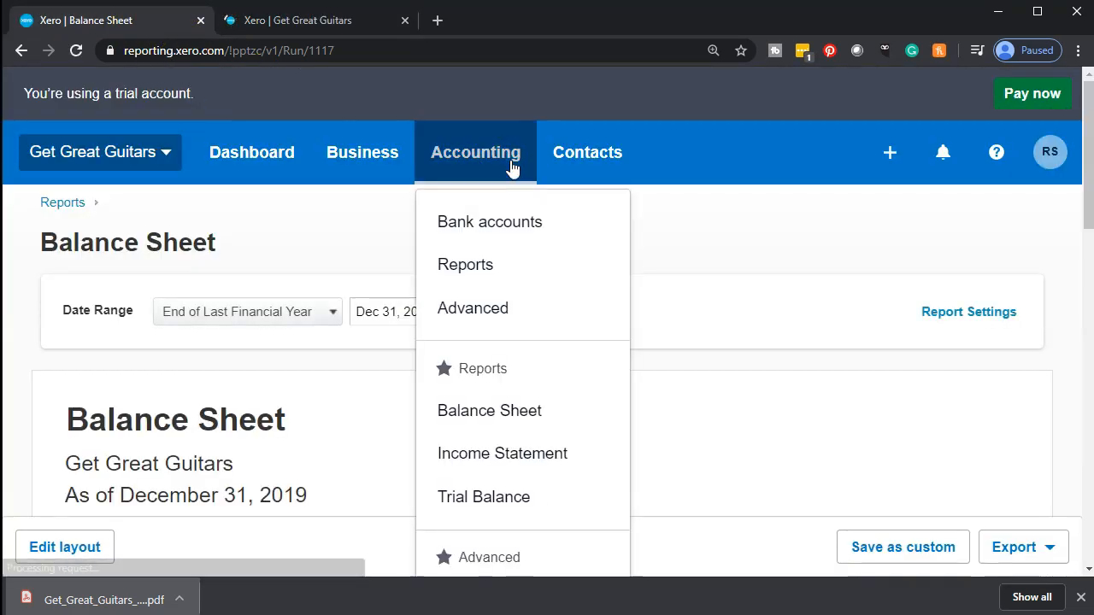
{"action": "left_click", "coordinate": [533, 453]}
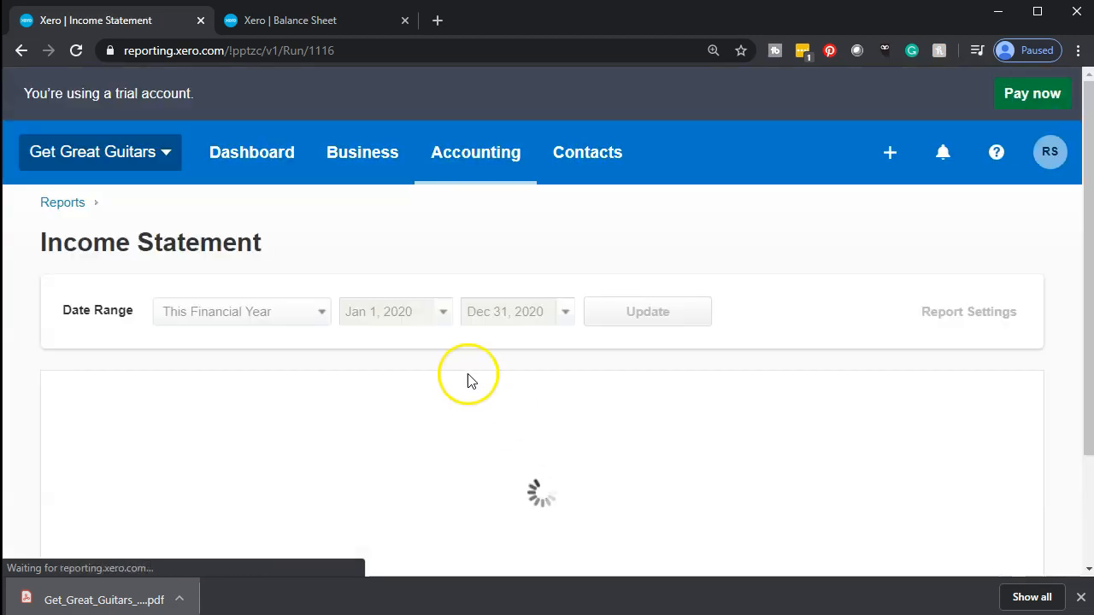
{"action": "right_click", "coordinate": [128, 18]}
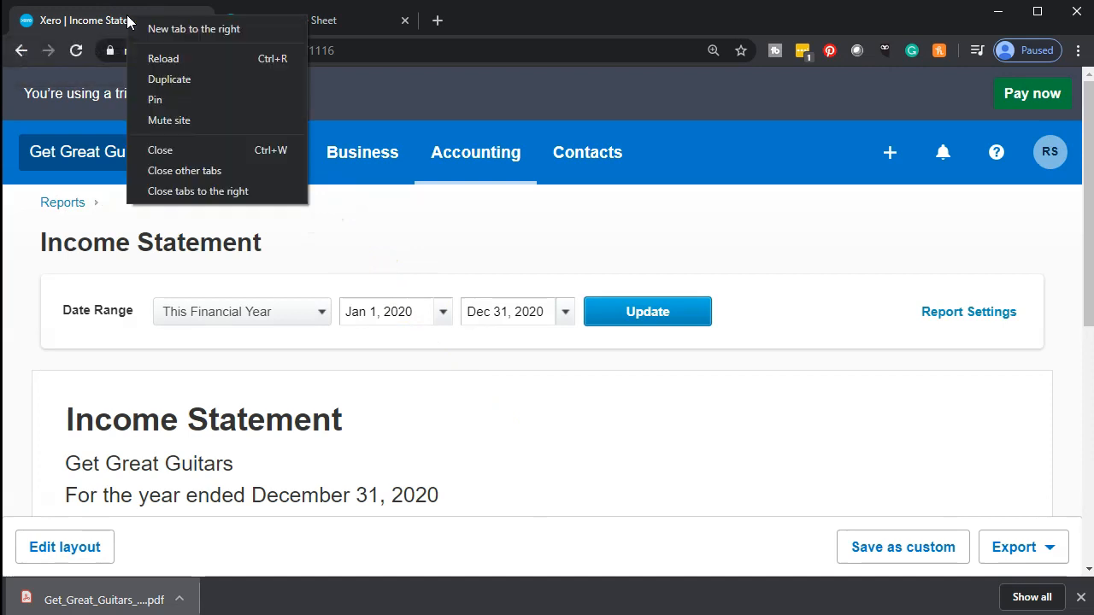
{"action": "left_click", "coordinate": [156, 72]}
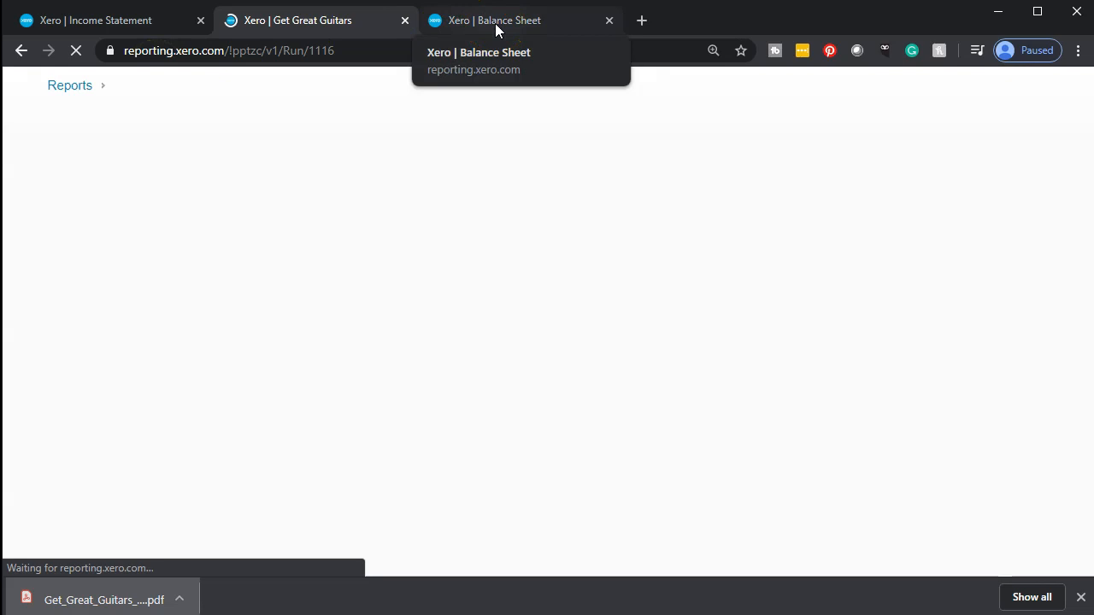
Set the Balance Sheet report date to Jan 31, 2020 and update the report
{"action": "left_click", "coordinate": [495, 23]}
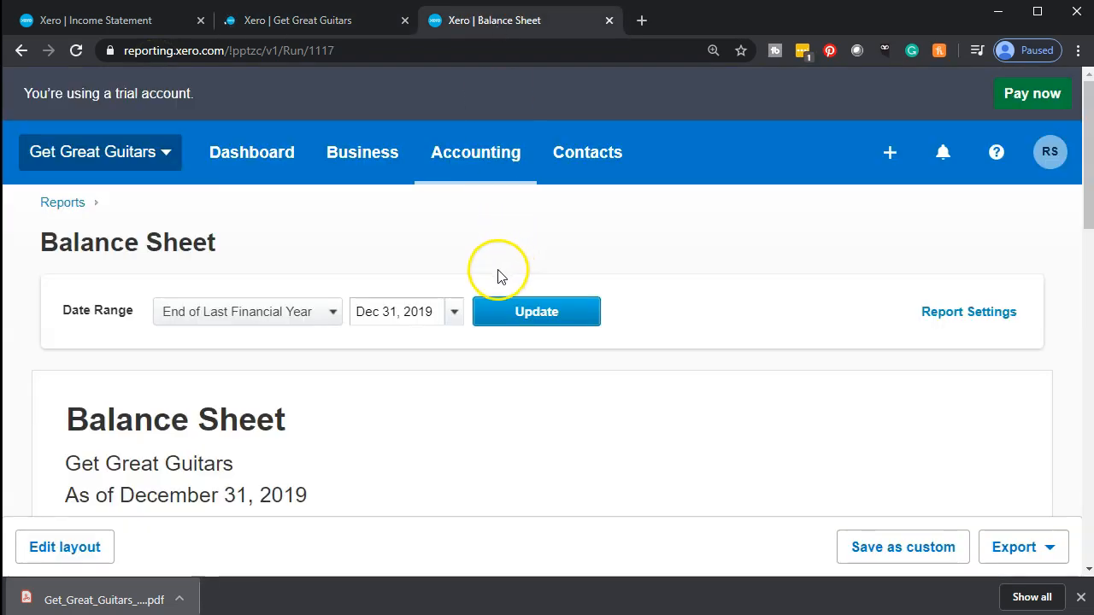
{"action": "left_click", "coordinate": [453, 313]}
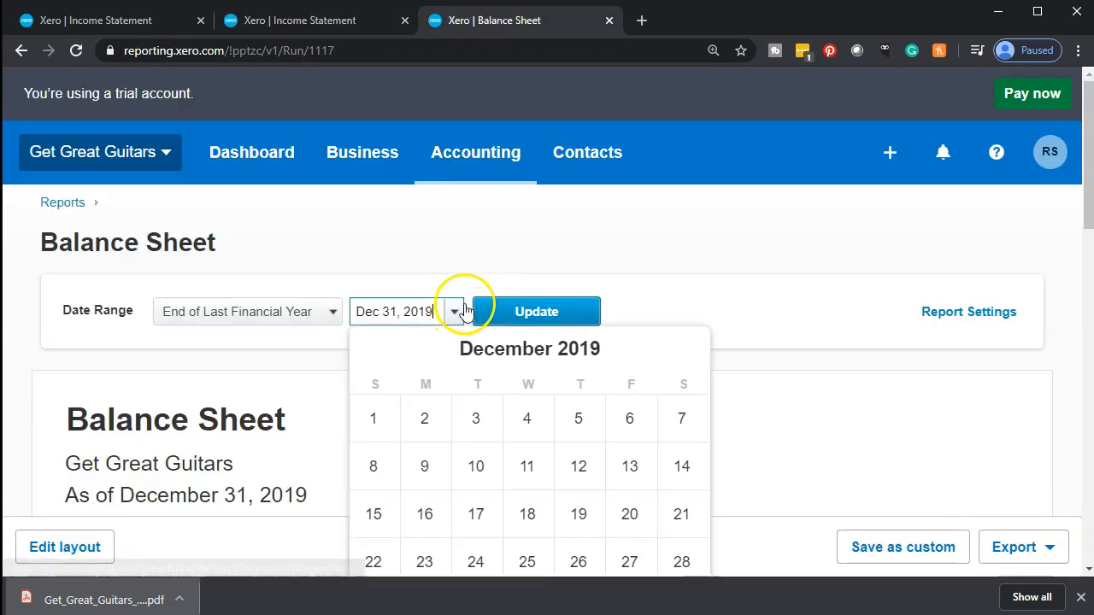
{"action": "scroll", "coordinate": [465, 312], "scroll_direction": "down", "scroll_amount": 3}
{"action": "scroll", "coordinate": [476, 342], "scroll_direction": "up", "scroll_amount": 2}
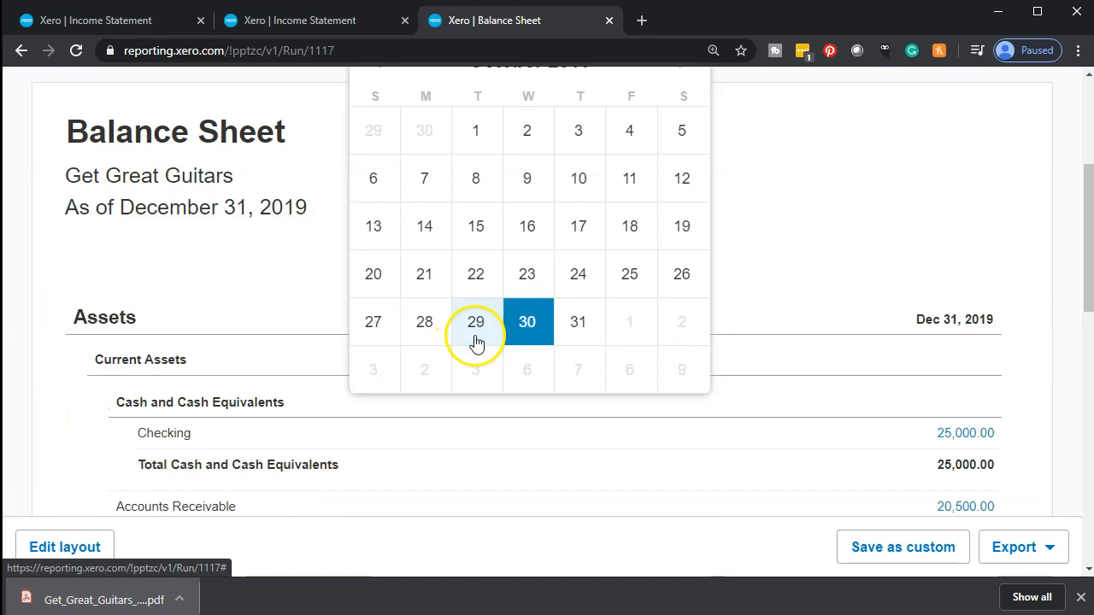
{"action": "left_click", "coordinate": [345, 340]}
{"action": "scroll", "coordinate": [325, 333], "scroll_direction": "up", "scroll_amount": 3}
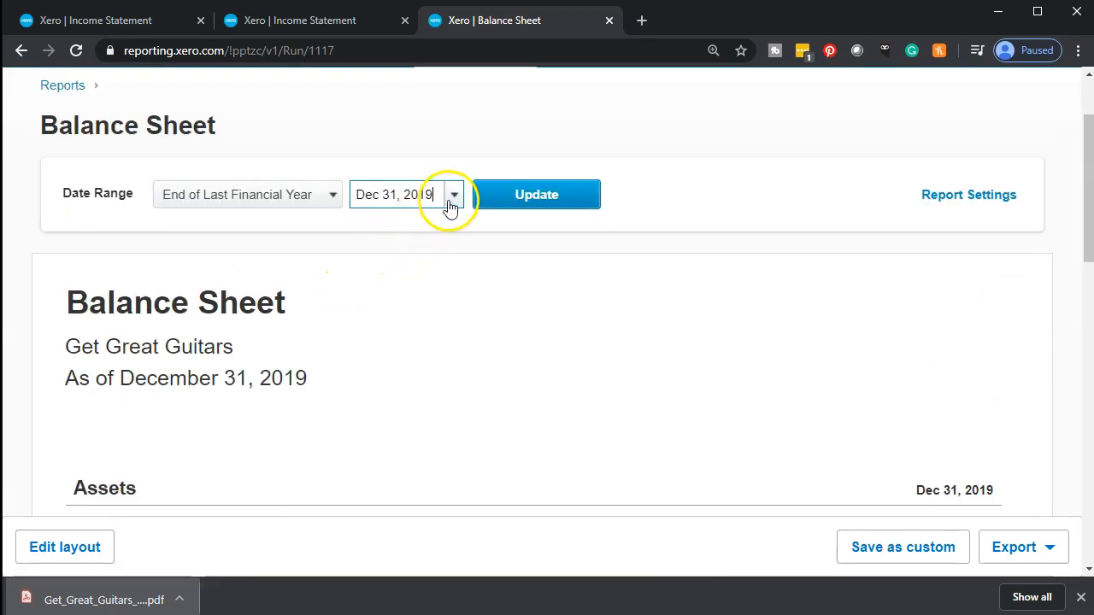
{"action": "left_click", "coordinate": [454, 195]}
{"action": "left_click", "coordinate": [683, 231]}
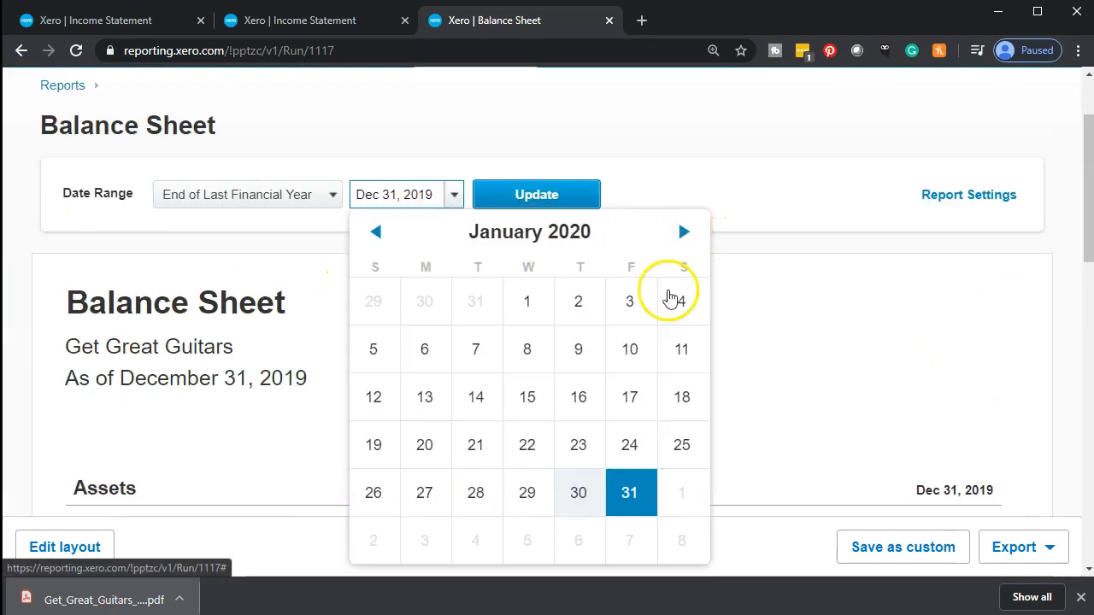
{"action": "left_click", "coordinate": [630, 491]}
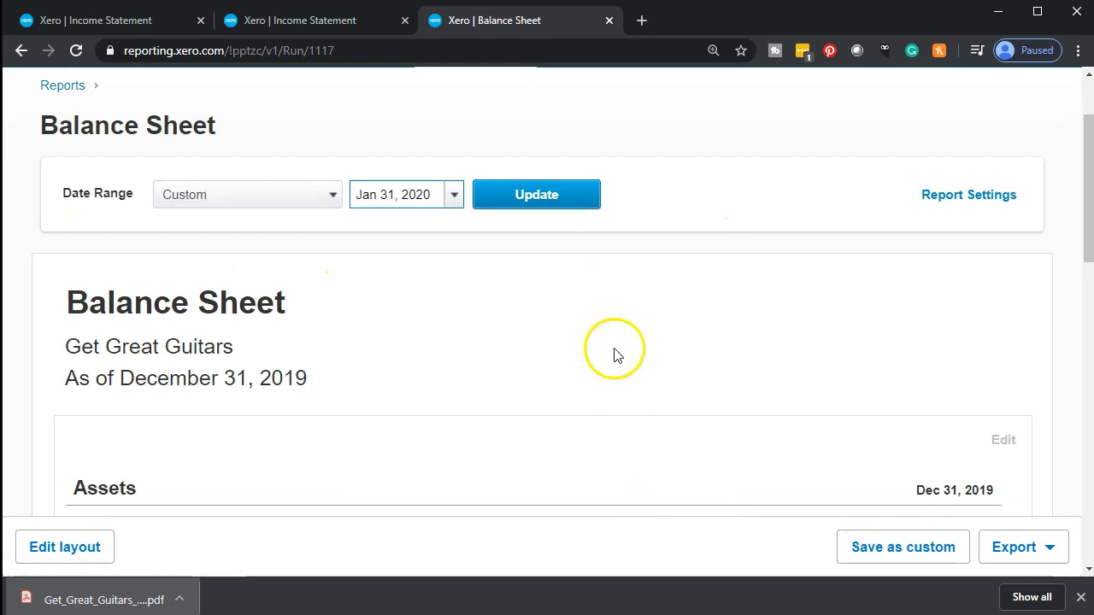
{"action": "left_click", "coordinate": [550, 193]}
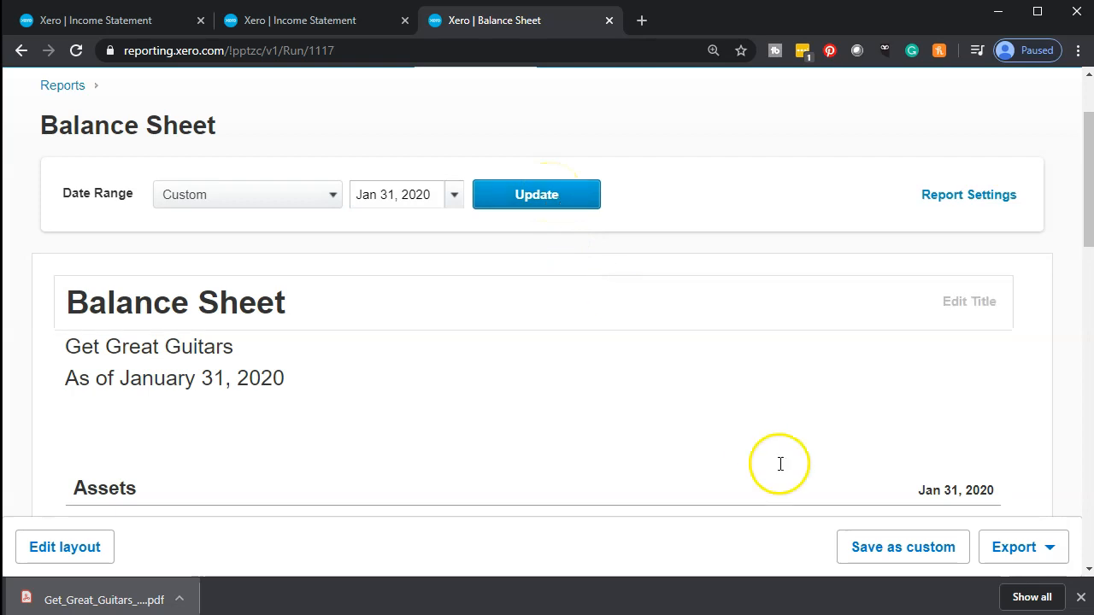
Look at the QuickBooks Desktop home page flowchart, and return to the Xero balance sheet to review its assets and liabilities
{"action": "key", "text": "alt+Tab"}
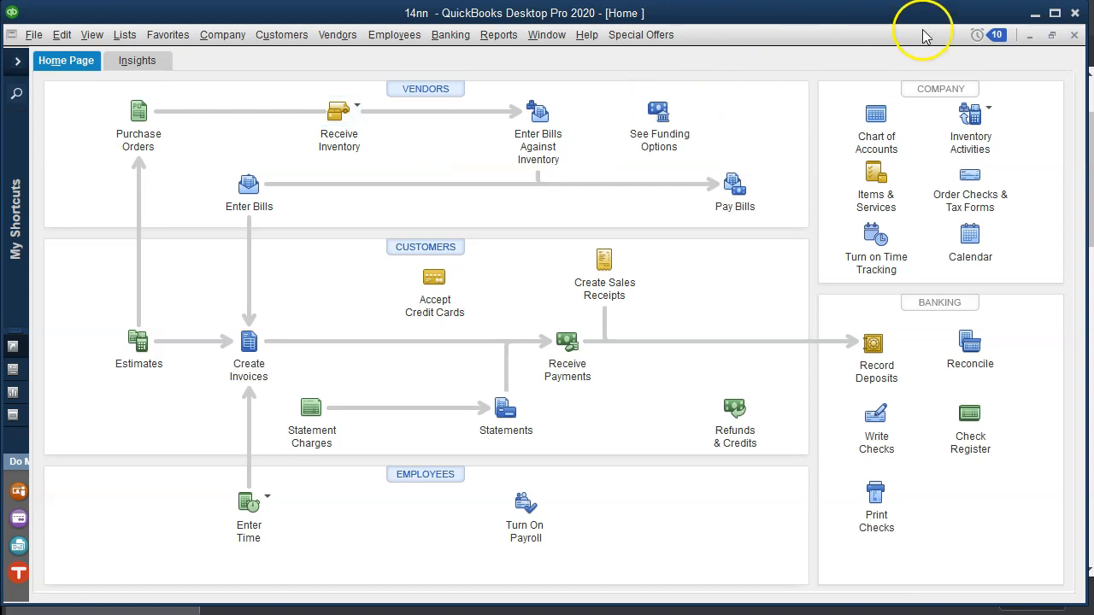
{"action": "left_click", "coordinate": [1033, 17]}
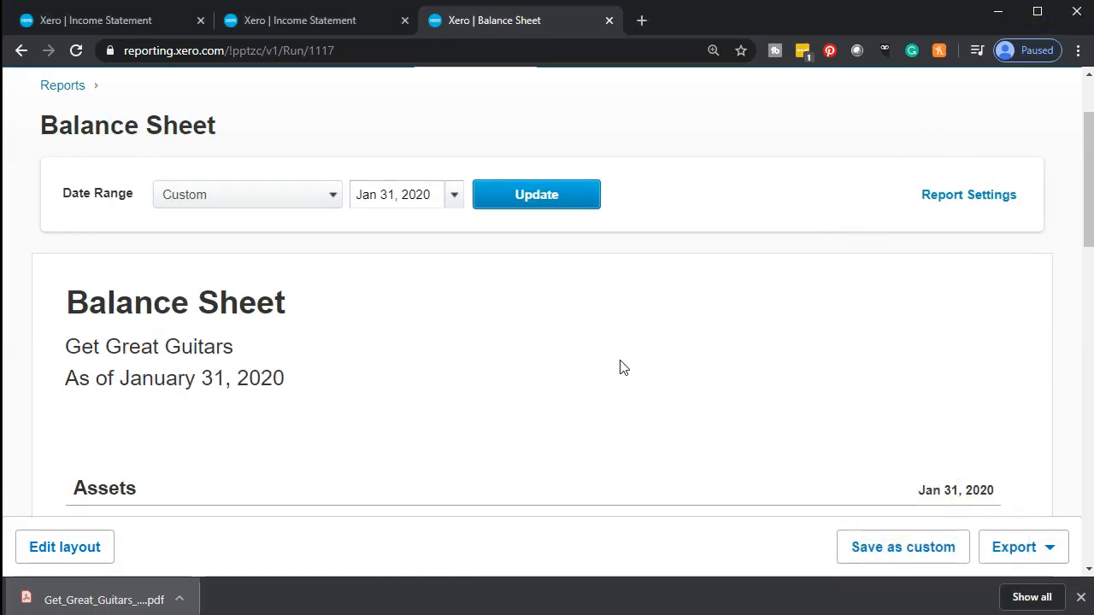
{"action": "scroll", "coordinate": [622, 367], "scroll_direction": "down", "scroll_amount": 4}
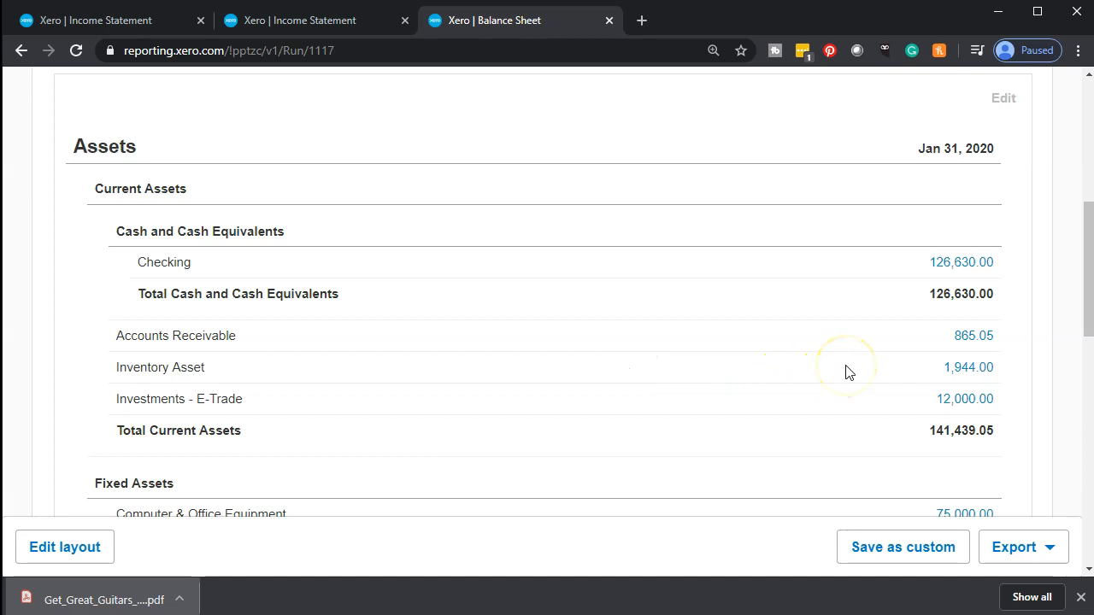
{"action": "scroll", "coordinate": [848, 372], "scroll_direction": "down", "scroll_amount": 5}
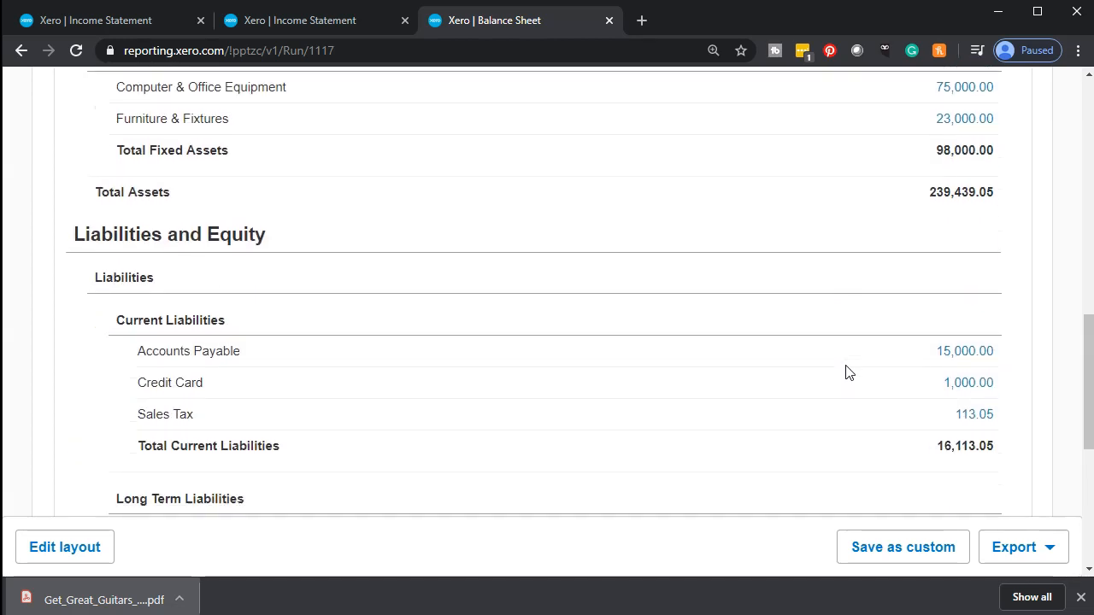
Replace the first Income Statement with the Get Great Guitars dashboard and set the page zoom to 100%
{"action": "left_click", "coordinate": [144, 26]}
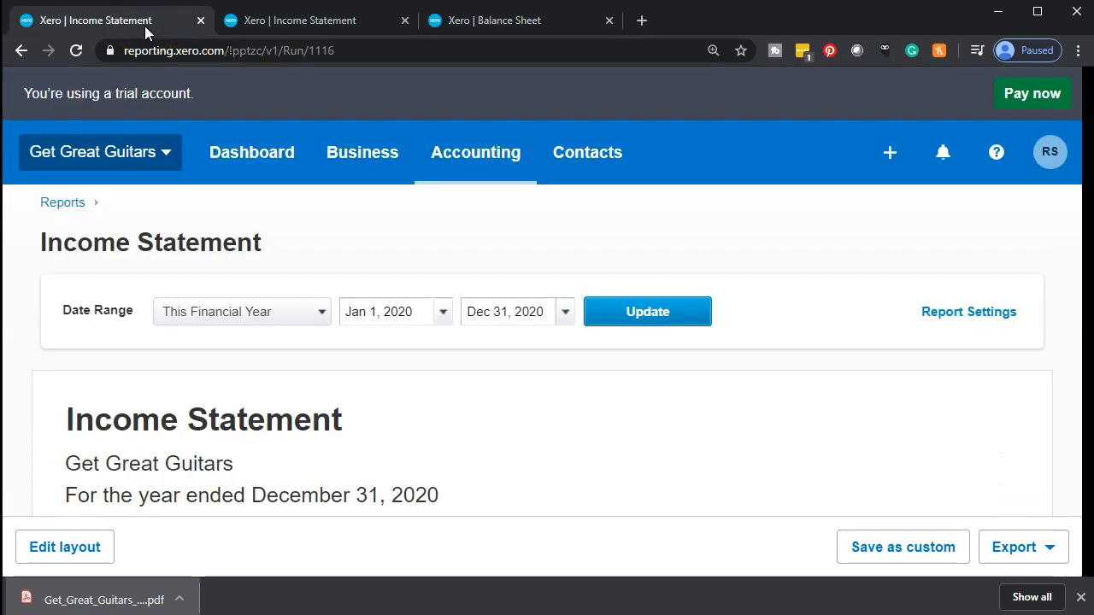
{"action": "left_click", "coordinate": [287, 157]}
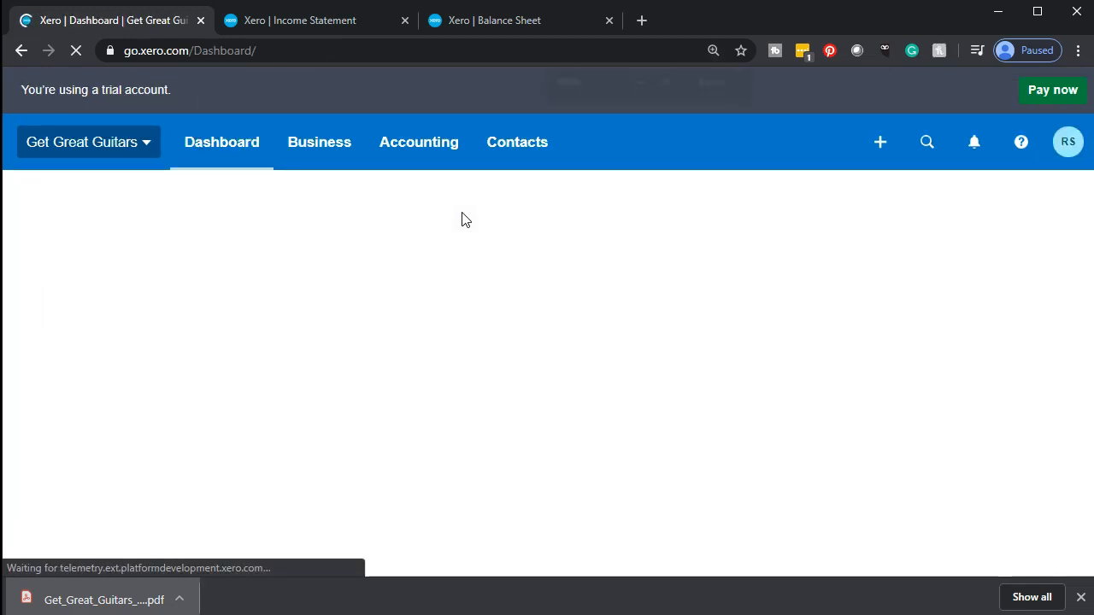
{"action": "key", "text": "ctrl+minus"}
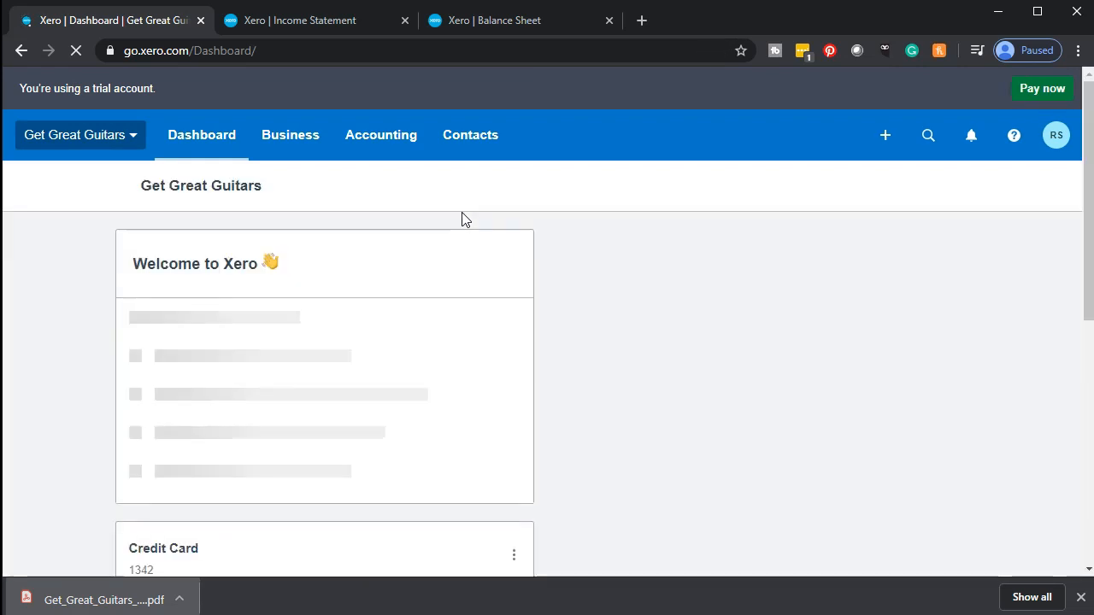
{"action": "key", "text": "ctrl+minus"}
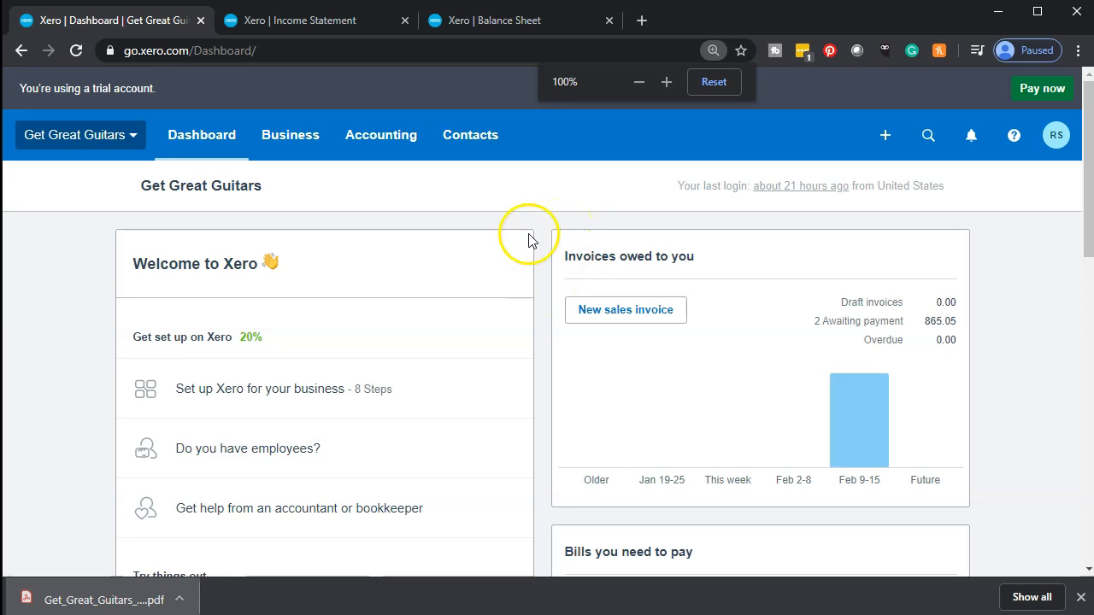
{"action": "scroll", "coordinate": [531, 214], "scroll_direction": "down", "scroll_amount": 2}
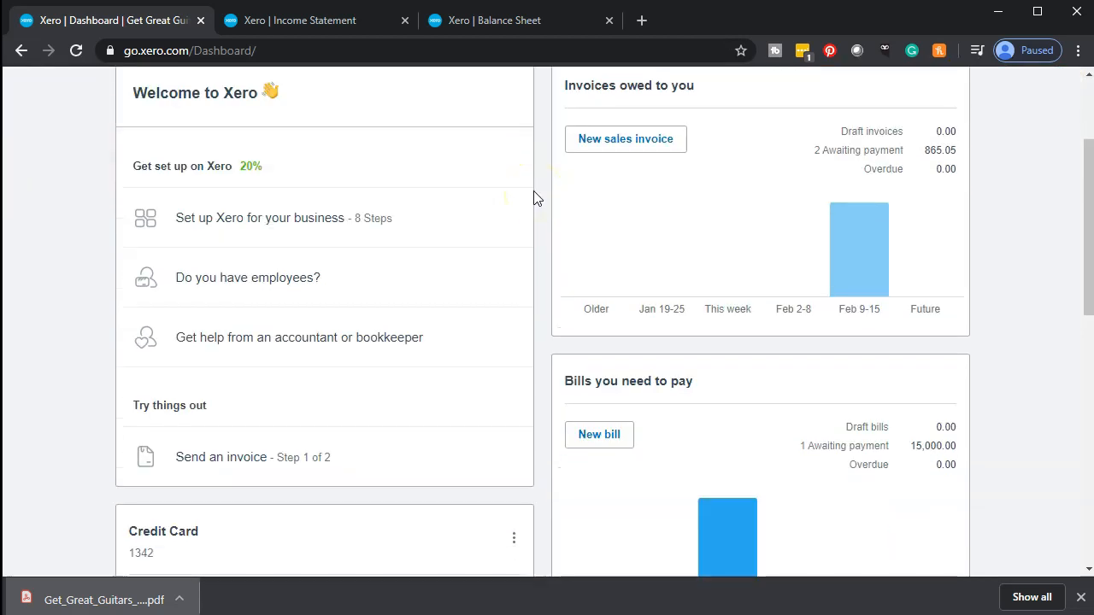
Go to the Purchases overview and open the list of approved purchase orders
{"action": "scroll", "coordinate": [535, 198], "scroll_direction": "down", "scroll_amount": 2}
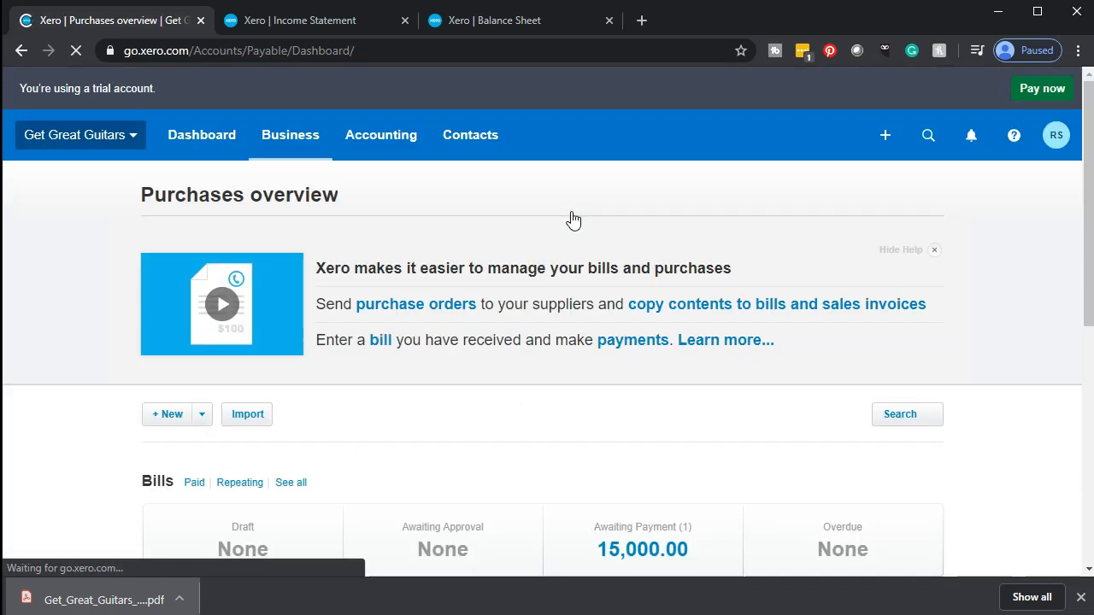
{"action": "scroll", "coordinate": [55, 414], "scroll_direction": "down", "scroll_amount": 1}
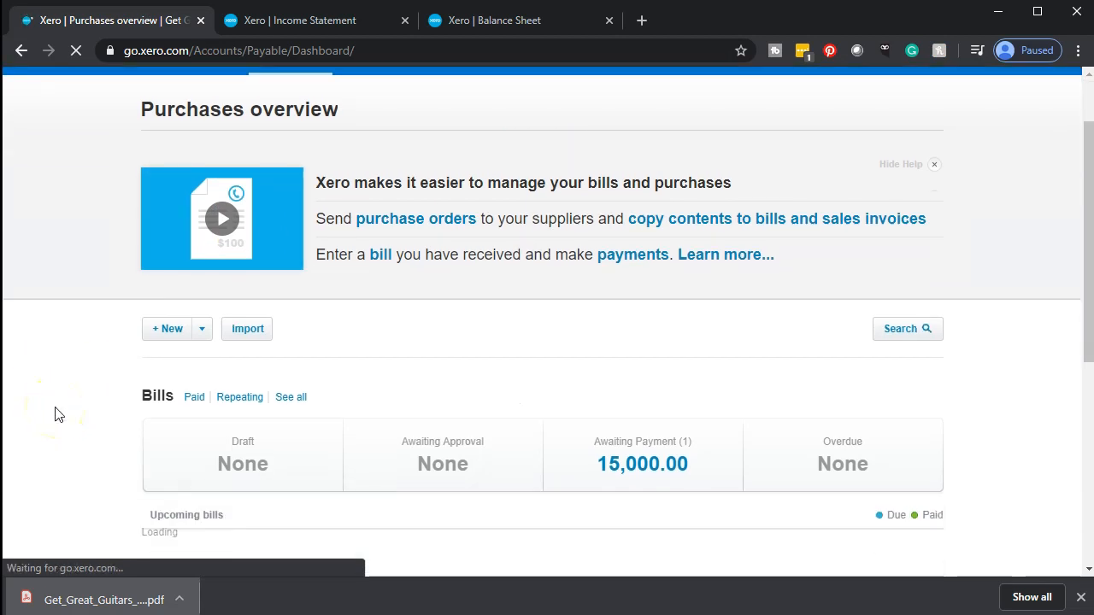
{"action": "scroll", "coordinate": [132, 416], "scroll_direction": "down", "scroll_amount": 5}
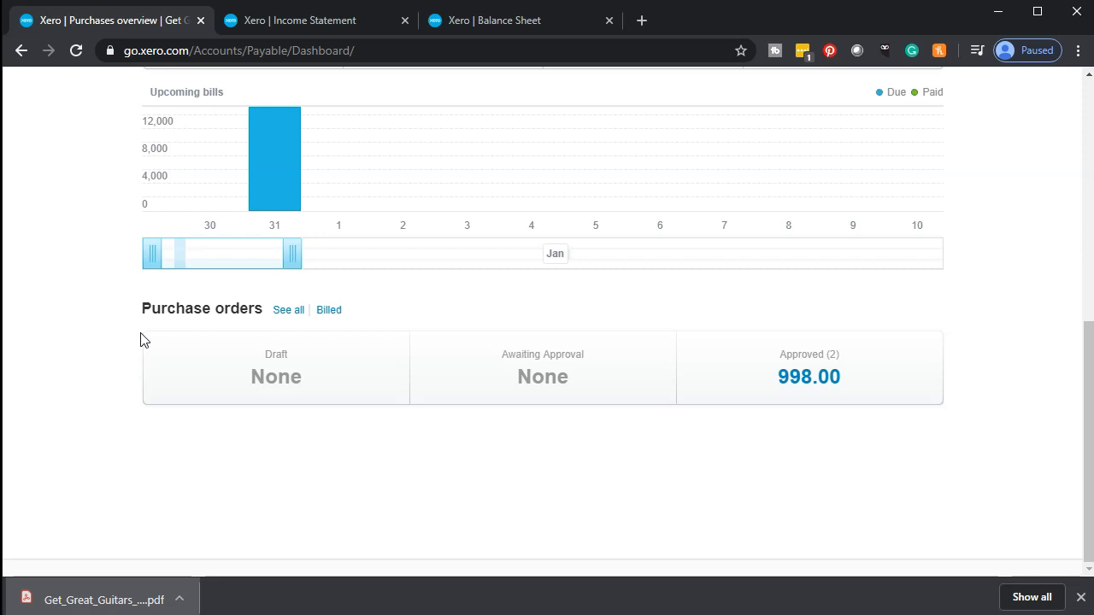
{"action": "left_click", "coordinate": [809, 381]}
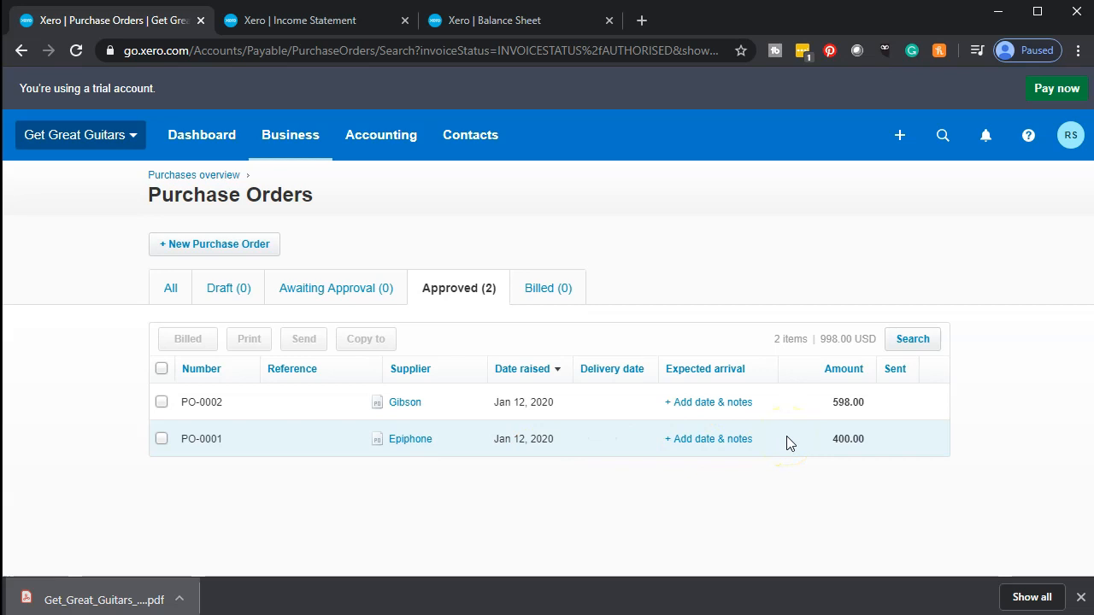
Mark the Epiphone purchase order PO-0001 as billed
{"action": "left_click", "coordinate": [159, 441]}
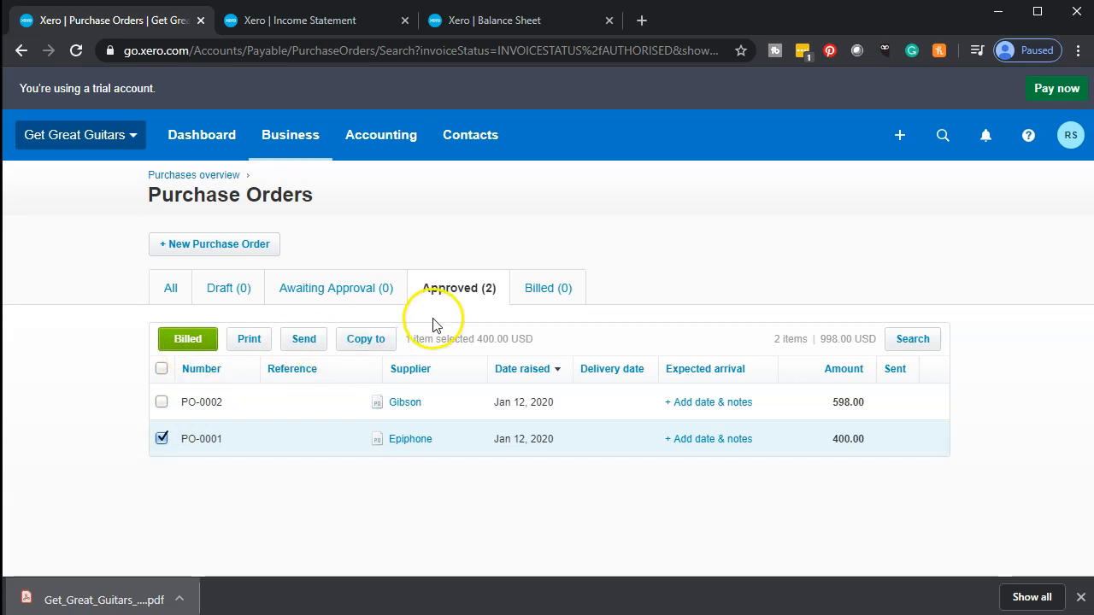
{"action": "left_click", "coordinate": [206, 346]}
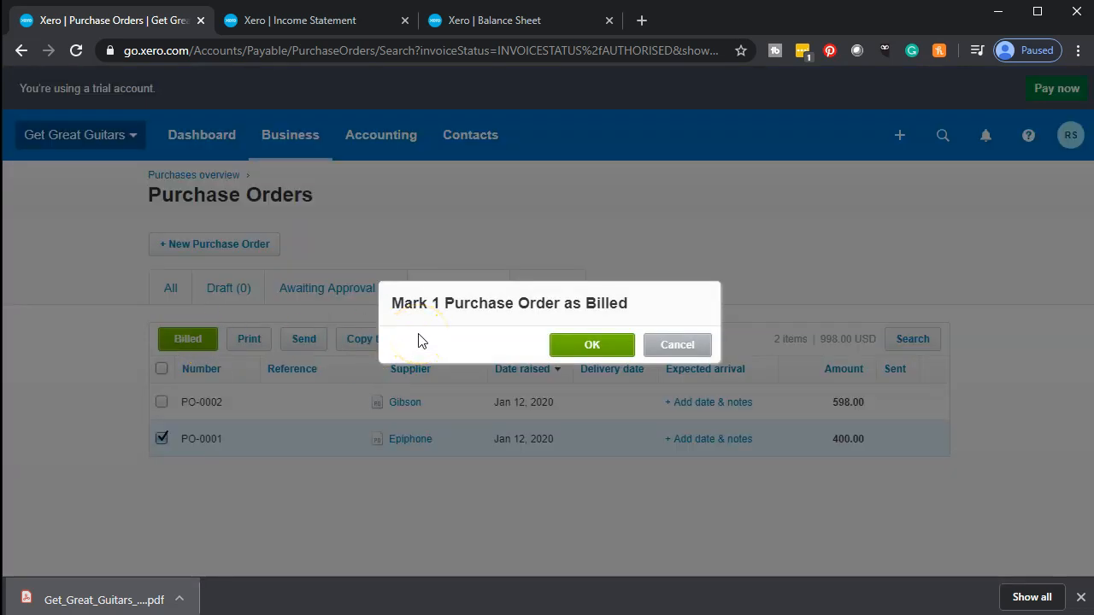
{"action": "left_click", "coordinate": [560, 347]}
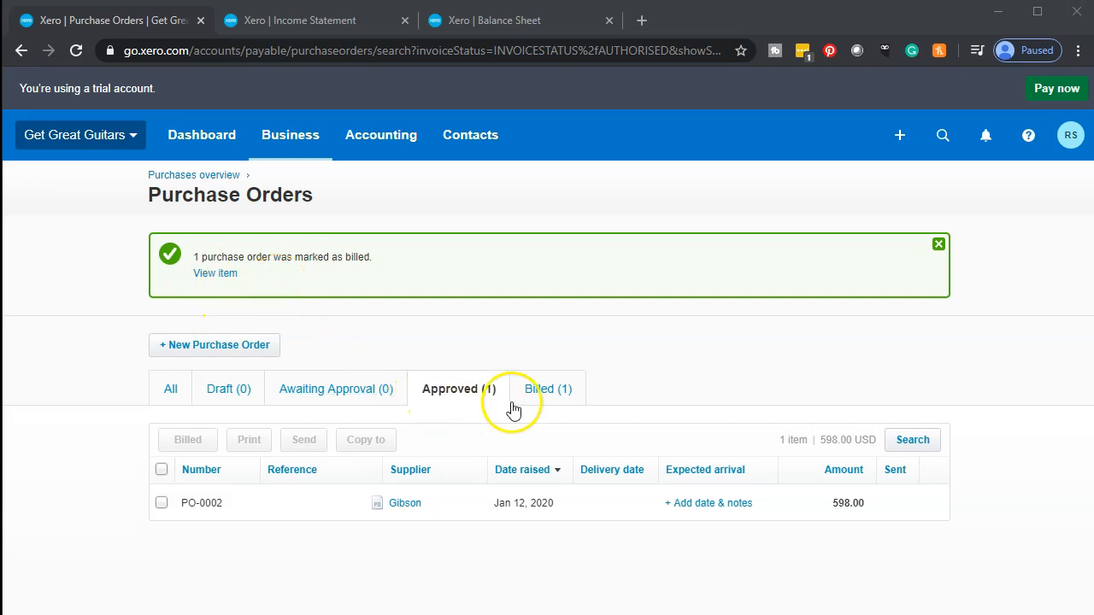
Show the billed purchase orders and open the Epiphone order PO-0001
{"action": "left_click", "coordinate": [547, 400]}
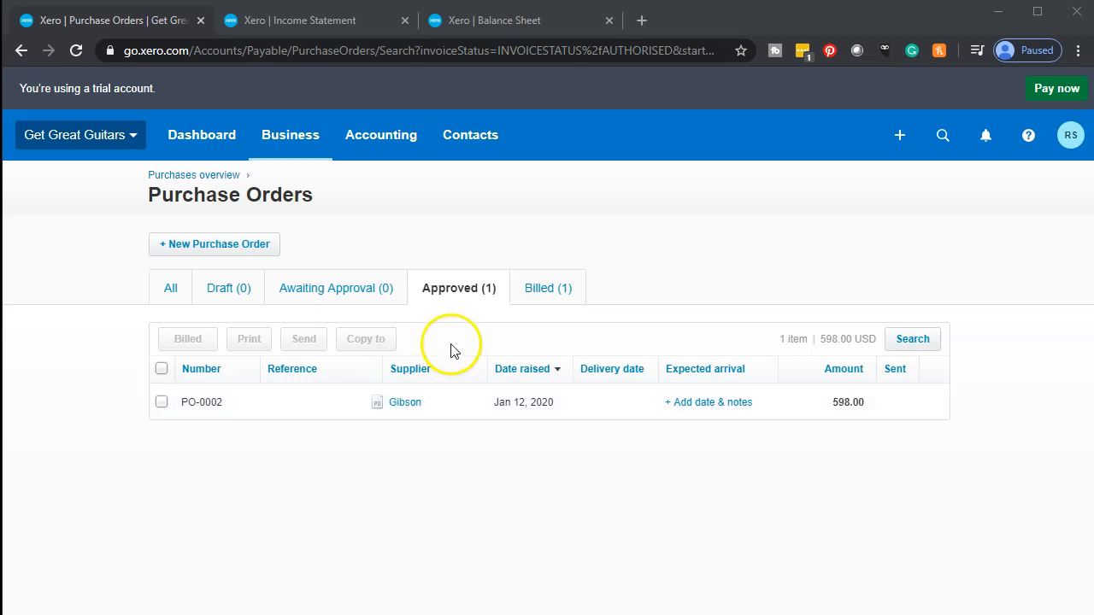
{"action": "left_click", "coordinate": [538, 294]}
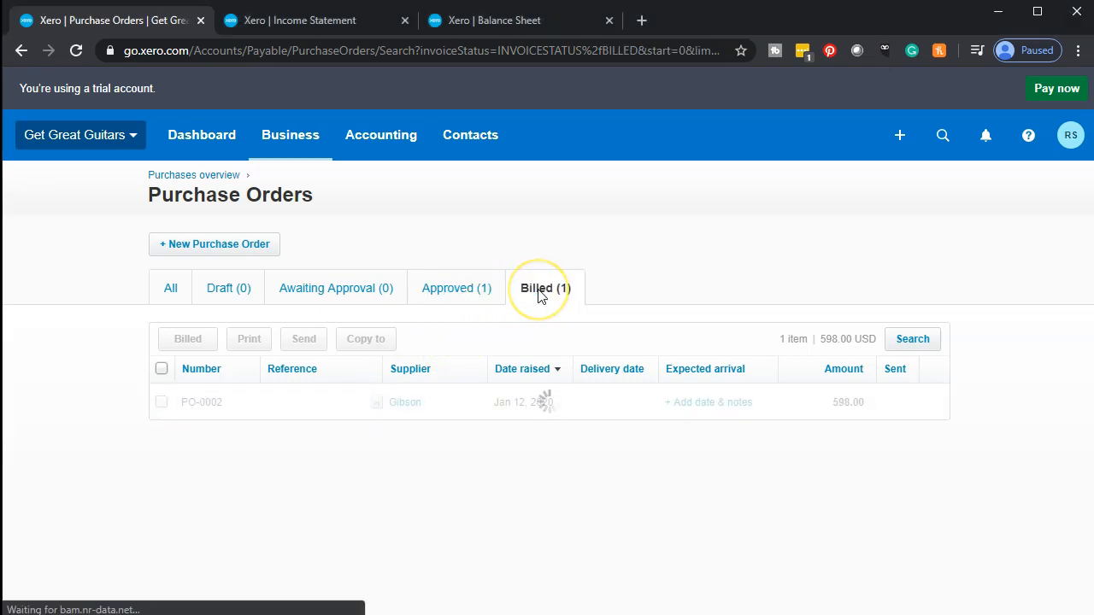
{"action": "left_click", "coordinate": [471, 413]}
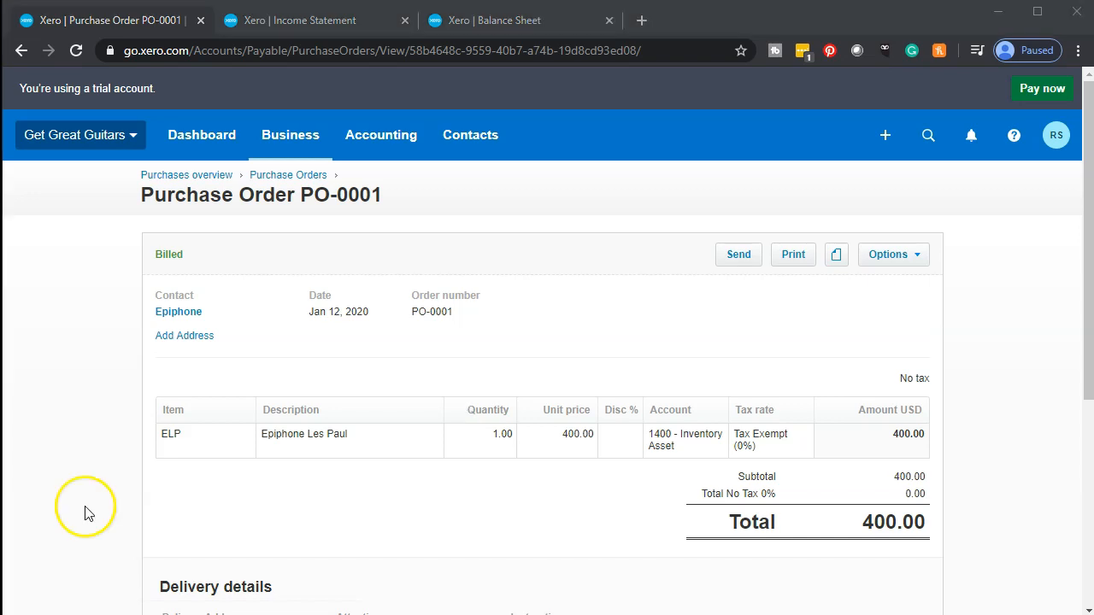
Copy the contents of the billed purchase order PO-0001 to a new draft bill
{"action": "key", "text": "ctrl+plus"}
{"action": "key", "text": "ctrl+plus"}
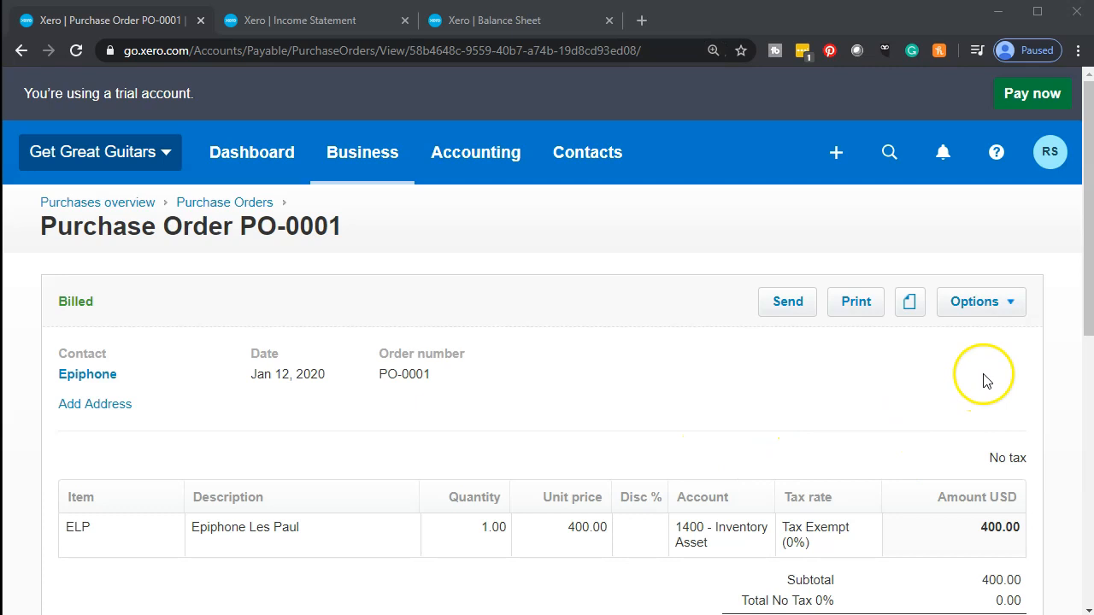
{"action": "left_click", "coordinate": [1007, 312]}
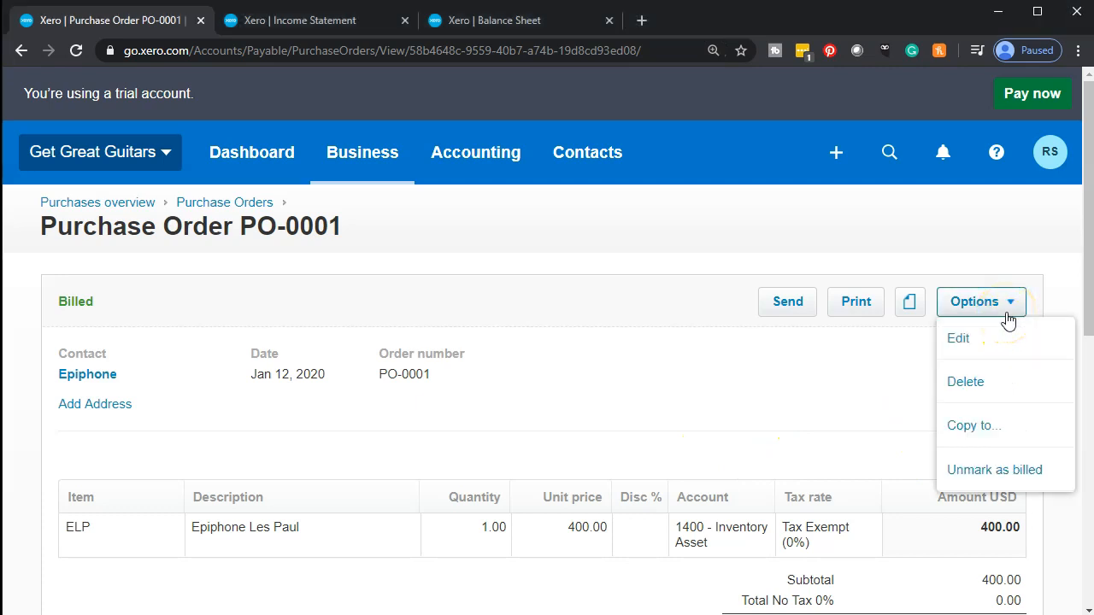
{"action": "left_click", "coordinate": [1001, 432]}
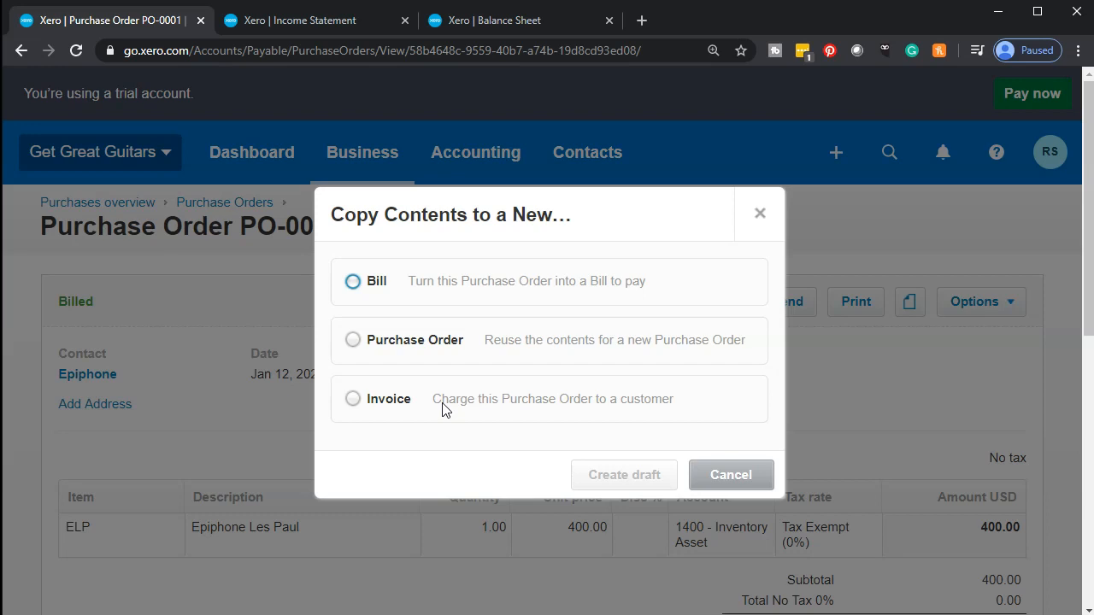
{"action": "left_click", "coordinate": [408, 410]}
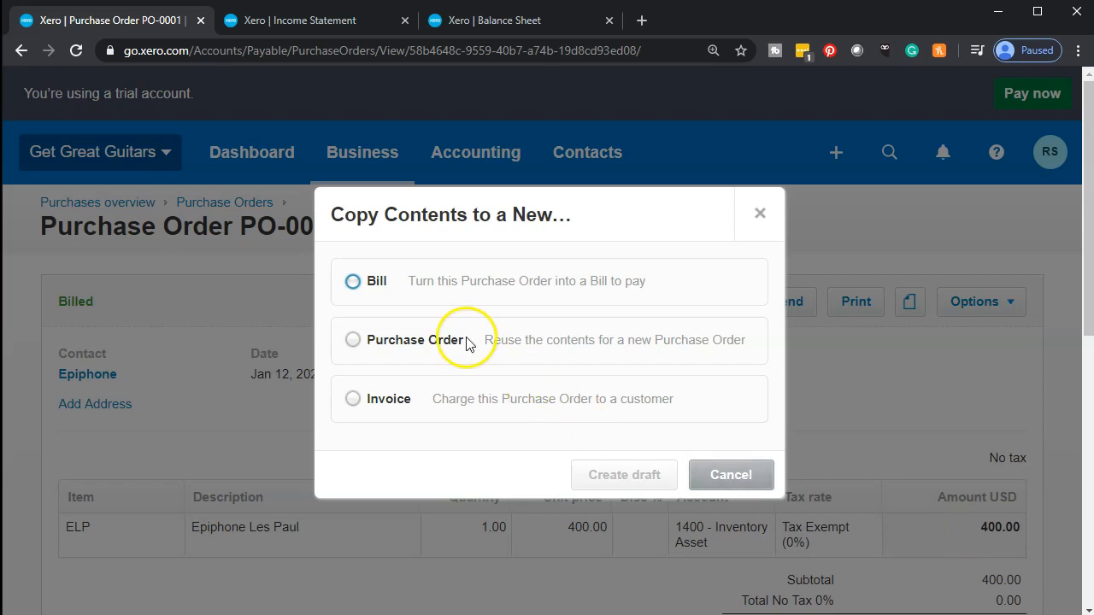
{"action": "left_click", "coordinate": [353, 284]}
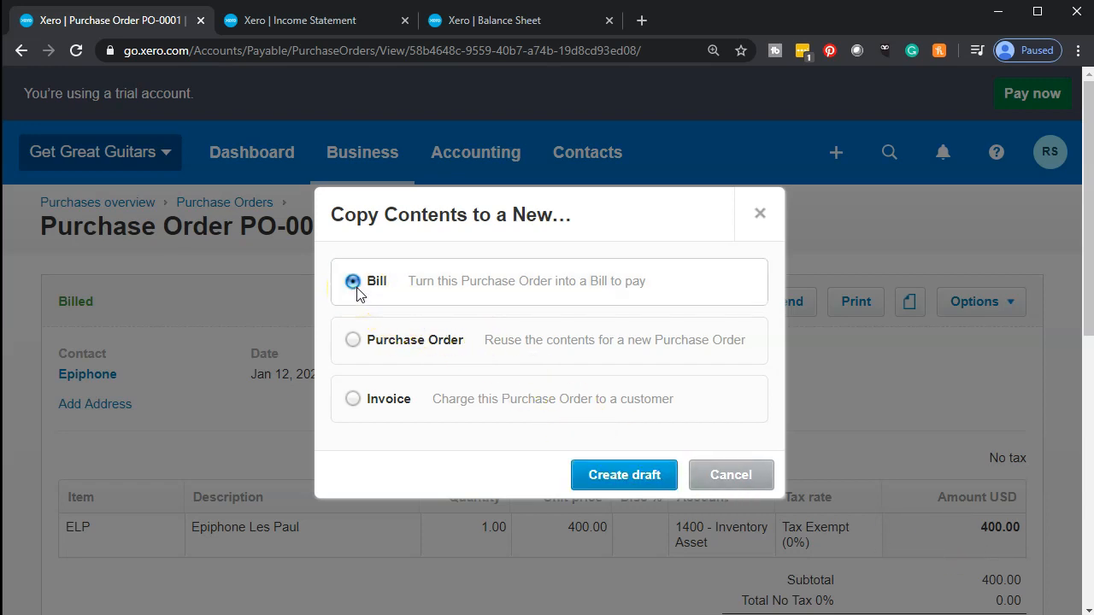
{"action": "left_click", "coordinate": [612, 484]}
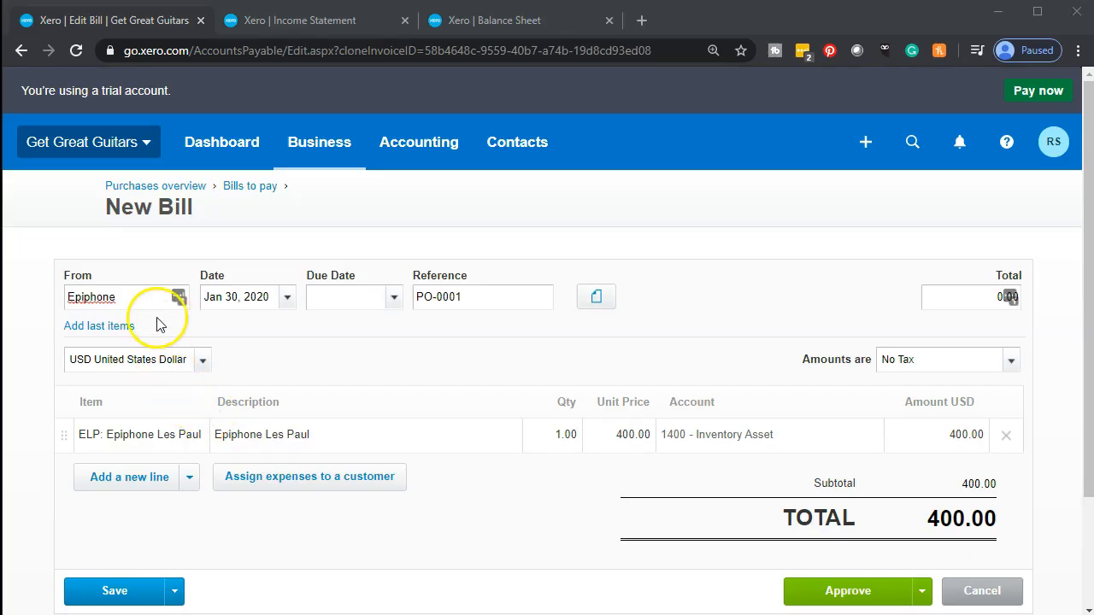
Date the new Epiphone bill Jan 19, 2020 with a due date of Jan 30, 2020
{"action": "left_click", "coordinate": [288, 298]}
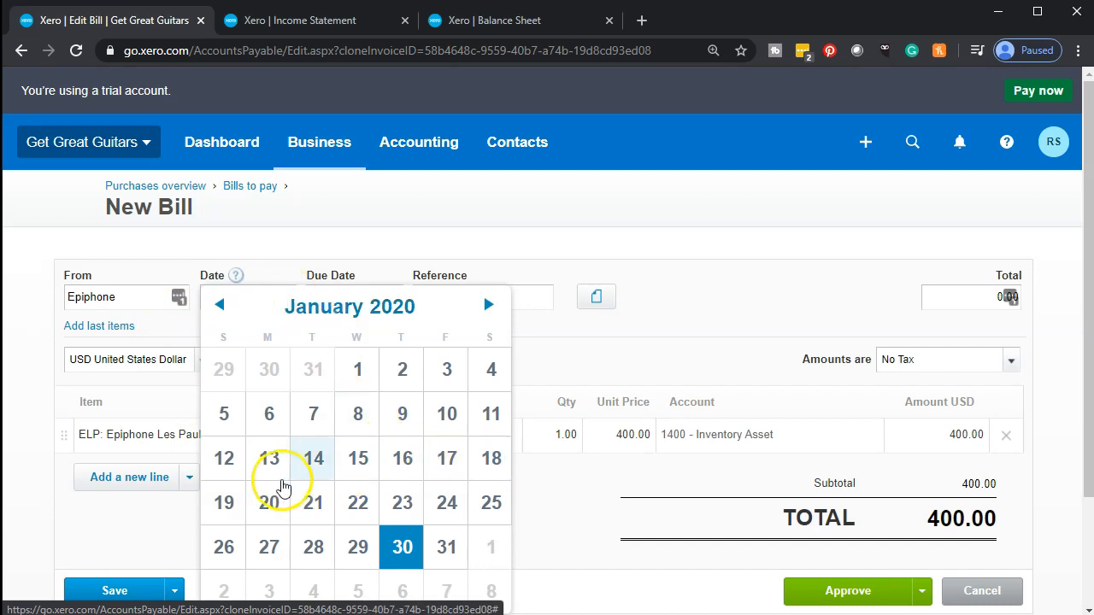
{"action": "left_click", "coordinate": [228, 504]}
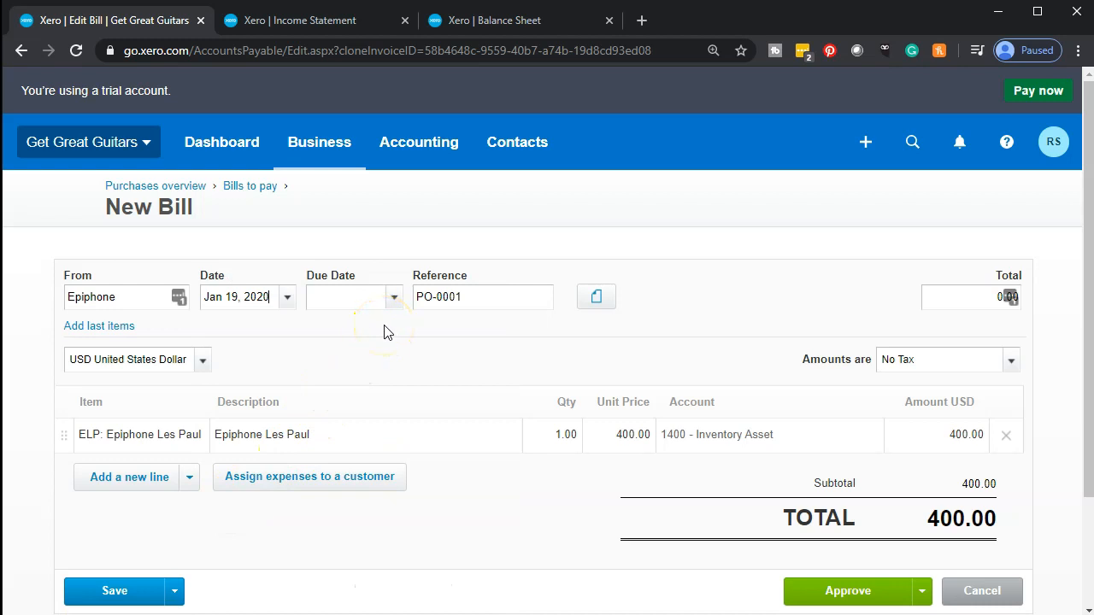
{"action": "key", "text": "Tab"}
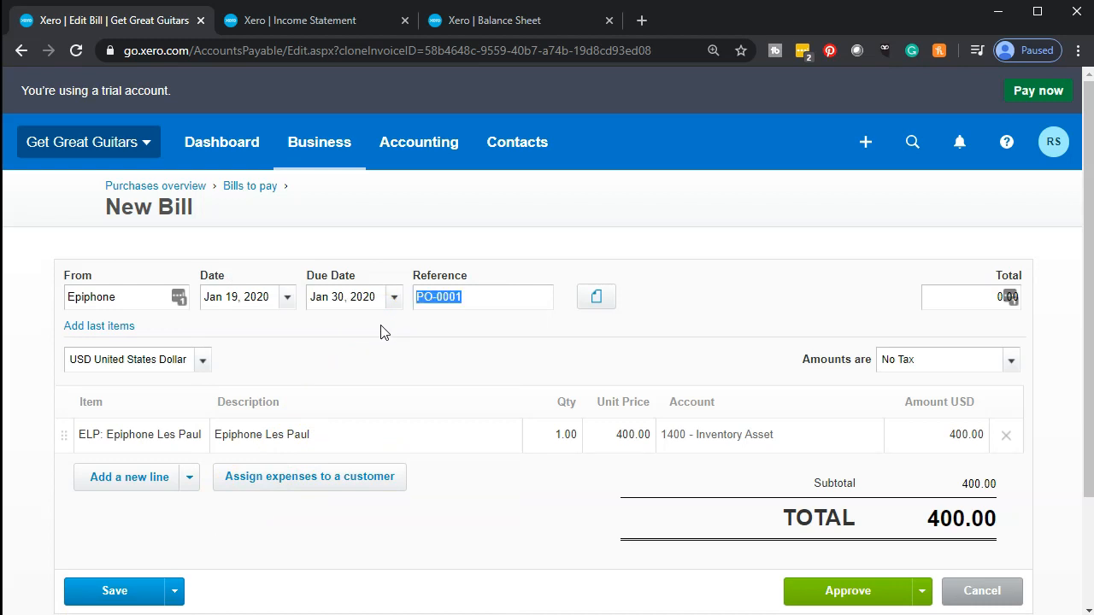
{"action": "left_click", "coordinate": [394, 299]}
{"action": "left_click", "coordinate": [337, 318]}
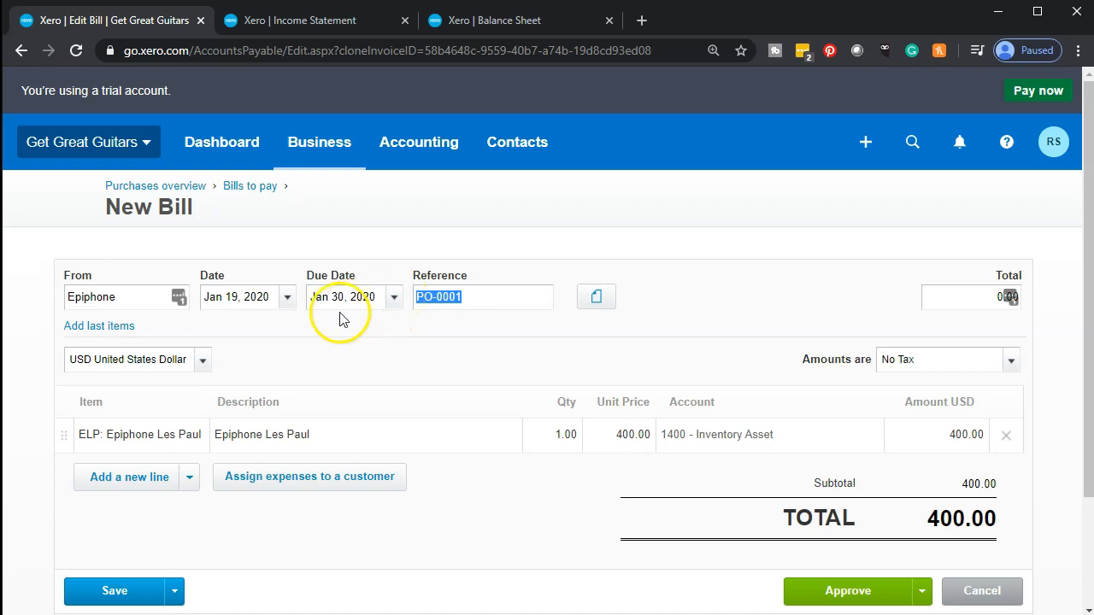
Go through the bill's remaining fields and approve the bill
{"action": "key", "text": "Tab"}
{"action": "key", "text": "Tab"}
{"action": "key", "text": "Tab"}
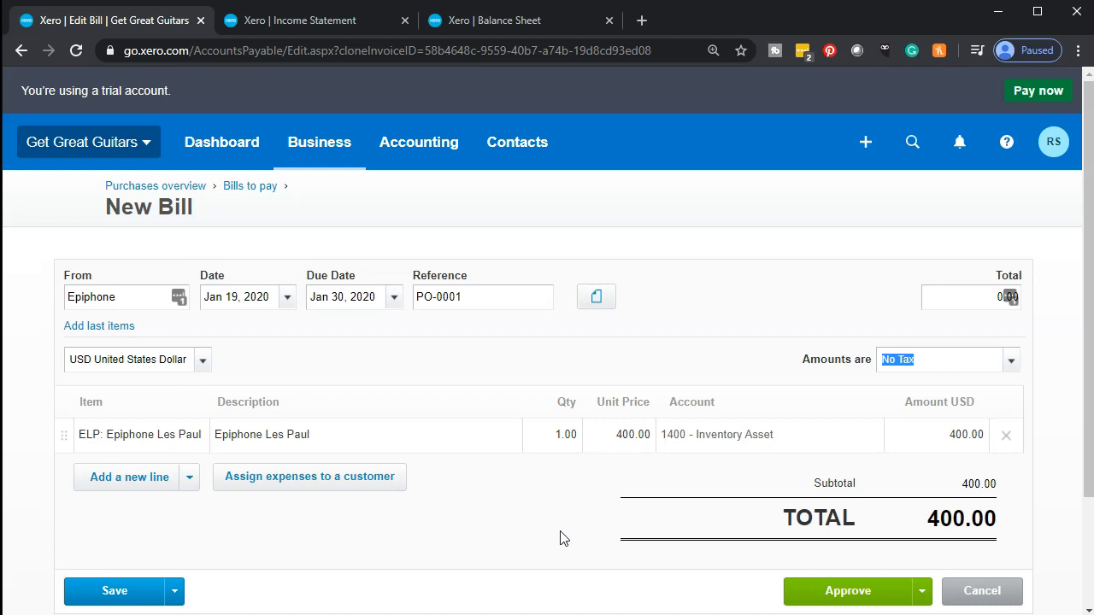
{"action": "scroll", "coordinate": [560, 539], "scroll_direction": "down", "scroll_amount": 1}
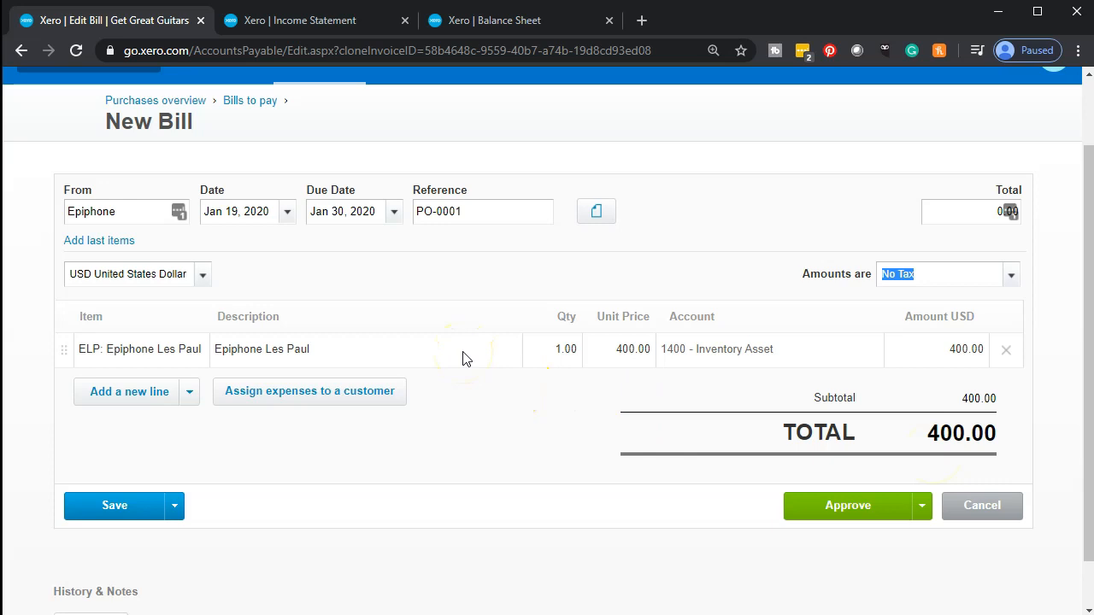
{"action": "left_click", "coordinate": [812, 512]}
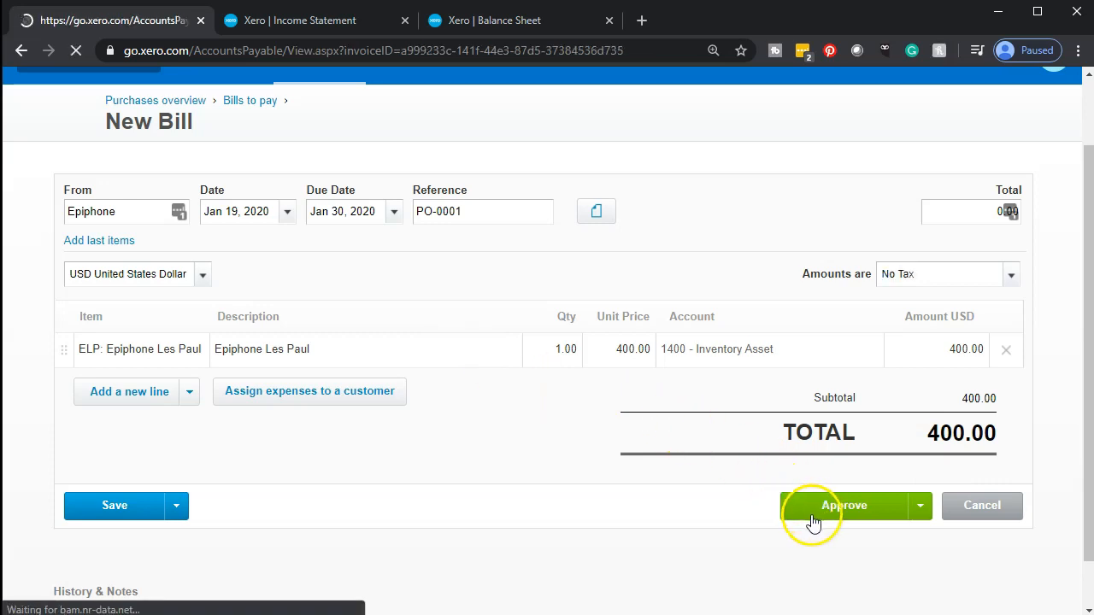
Update the January 31, 2020 balance sheet and look at its current assets
{"action": "left_click", "coordinate": [505, 25]}
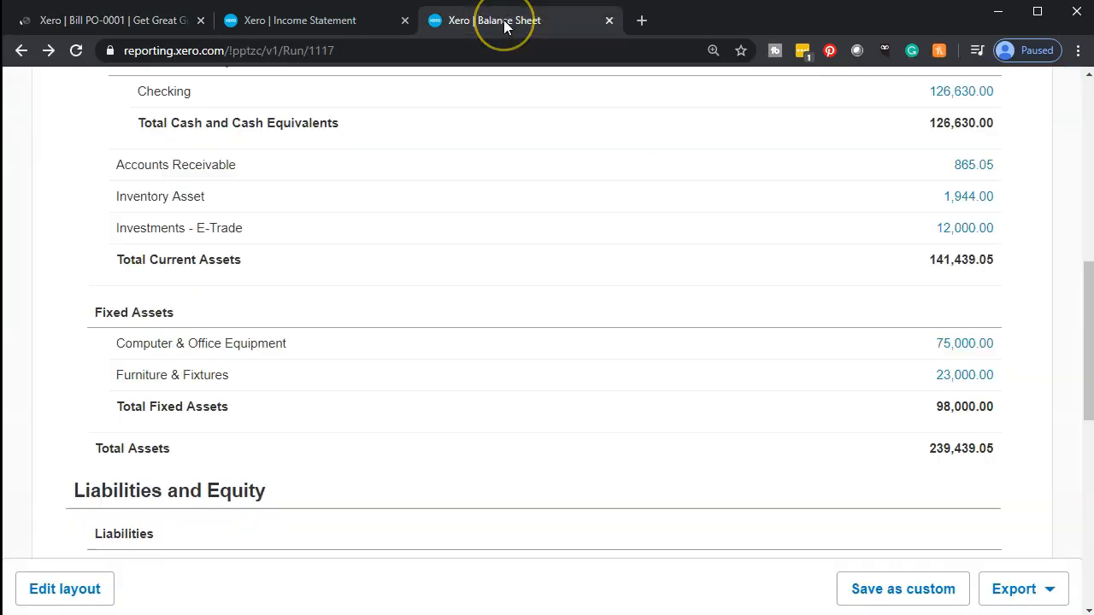
{"action": "scroll", "coordinate": [522, 385], "scroll_direction": "up", "scroll_amount": 6}
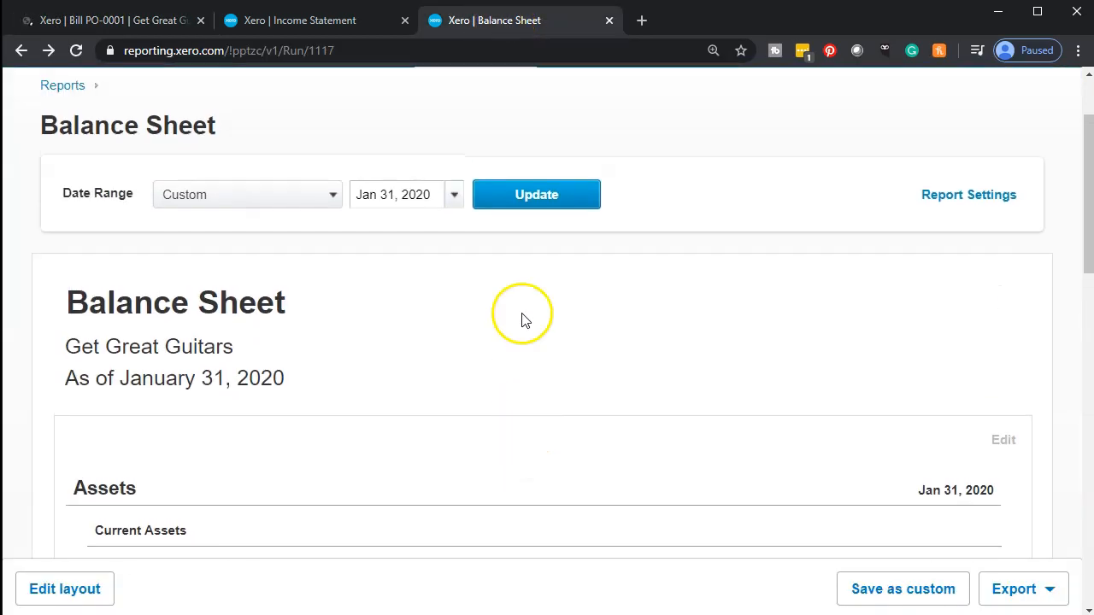
{"action": "left_click", "coordinate": [522, 210]}
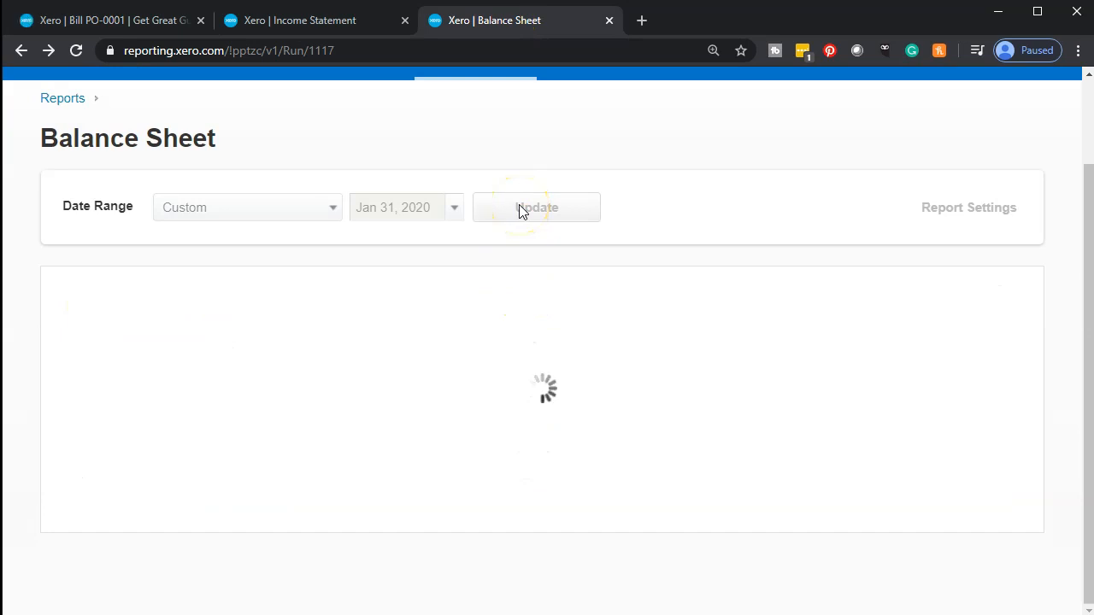
{"action": "scroll", "coordinate": [502, 335], "scroll_direction": "down", "scroll_amount": 4}
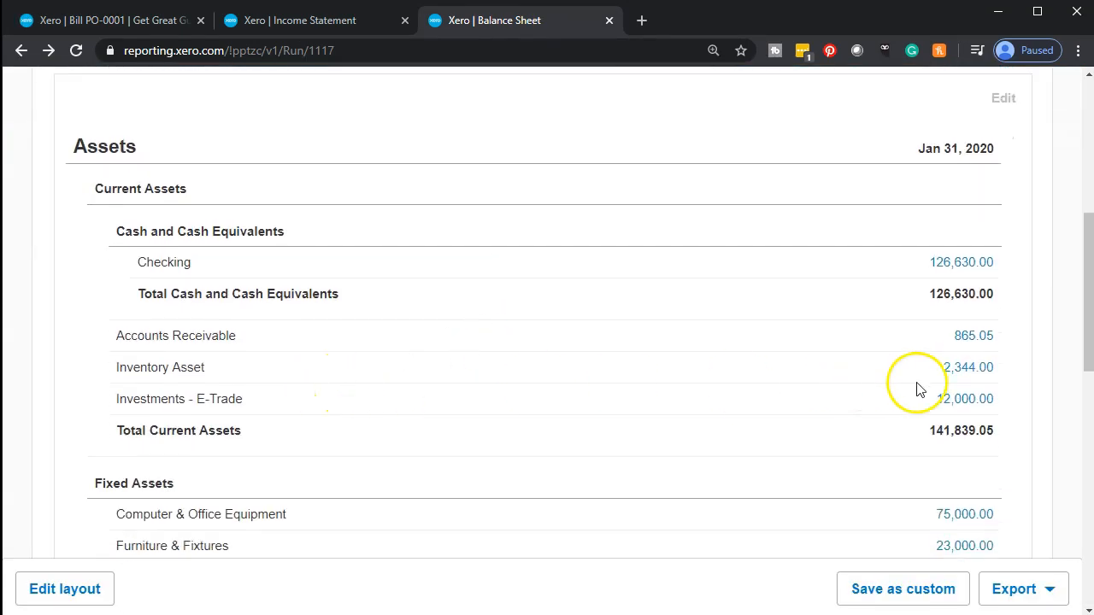
Examine the January 2020 transactions behind the Inventory Asset balance and return to the balance sheet
{"action": "left_click", "coordinate": [978, 376]}
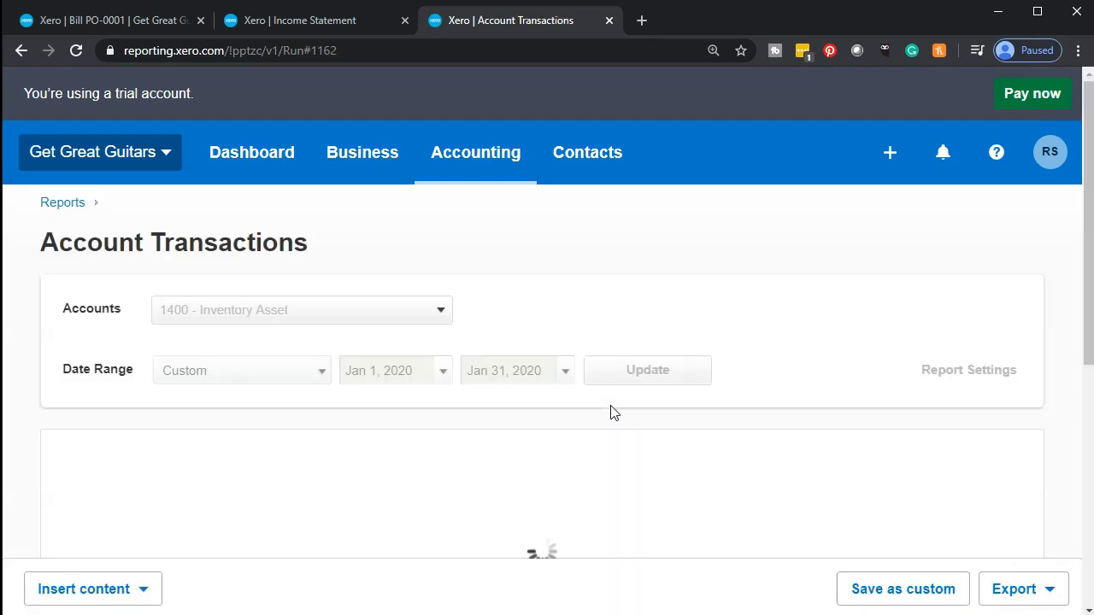
{"action": "scroll", "coordinate": [611, 413], "scroll_direction": "down", "scroll_amount": 5}
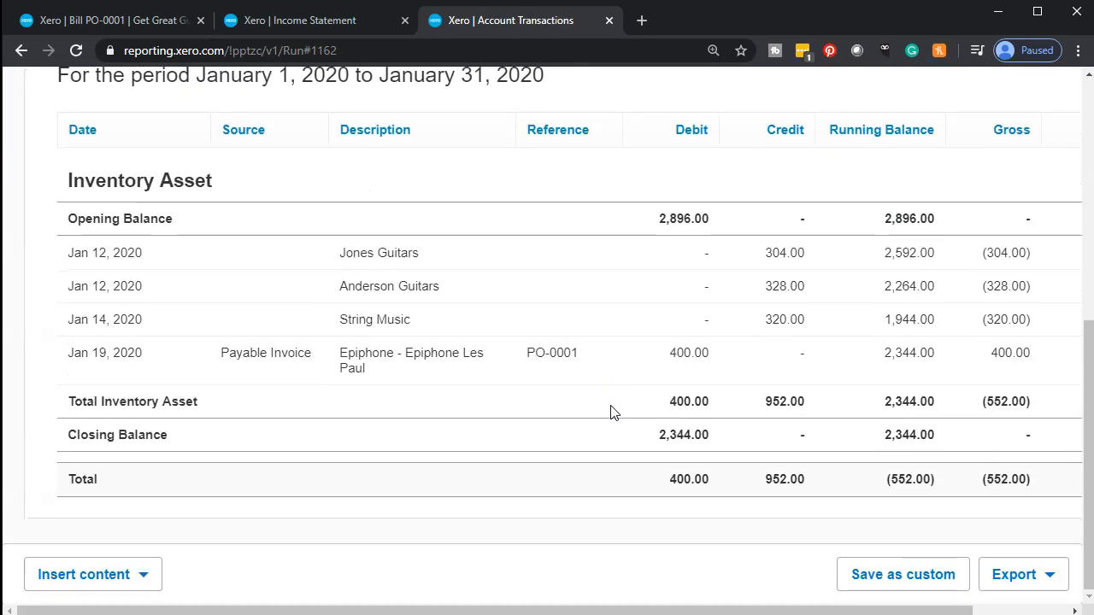
{"action": "left_click", "coordinate": [580, 452]}
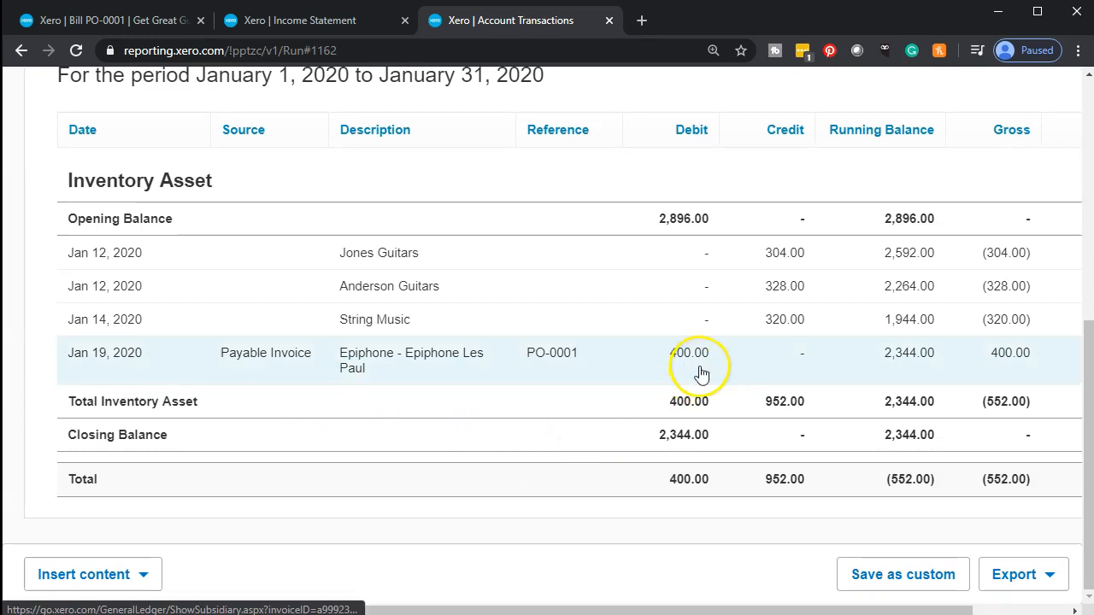
{"action": "left_click_drag", "start_coordinate": [723, 608], "coordinate": [567, 567]}
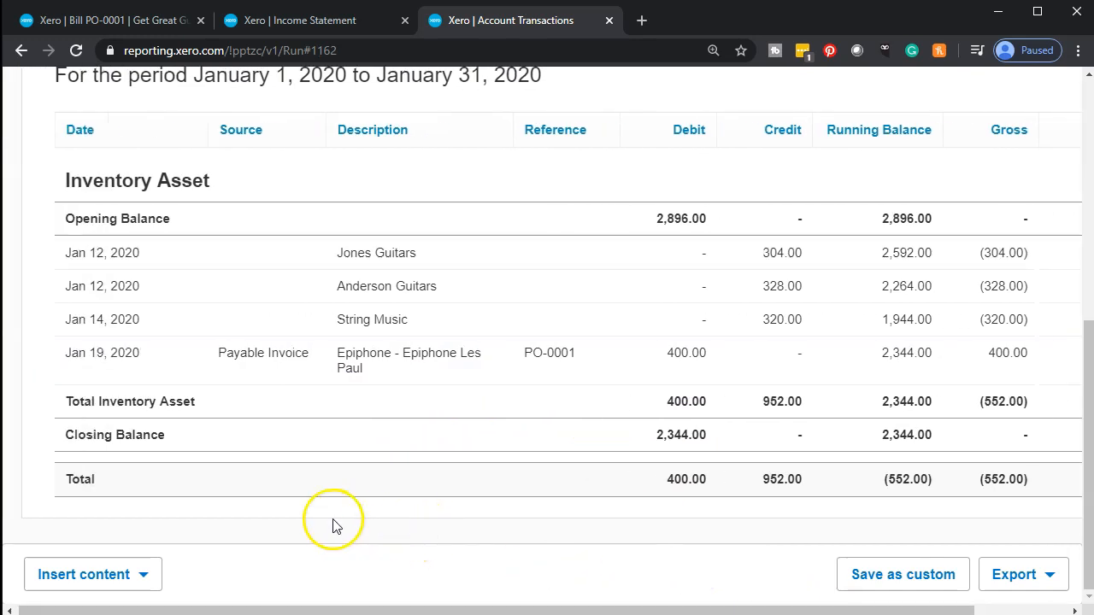
{"action": "scroll", "coordinate": [335, 523], "scroll_direction": "up", "scroll_amount": 5}
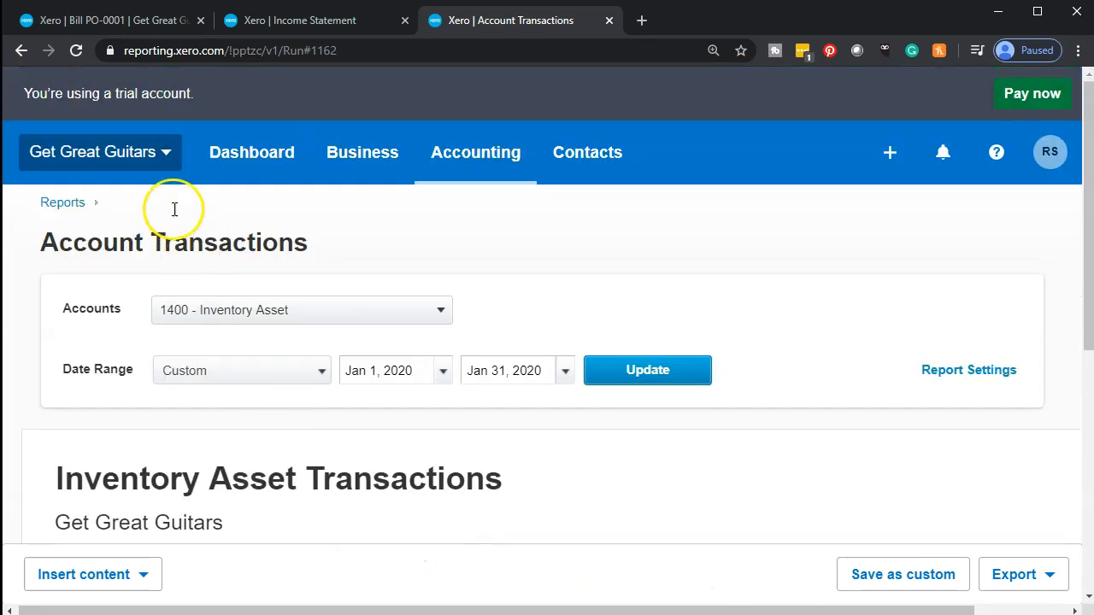
{"action": "left_click", "coordinate": [21, 51]}
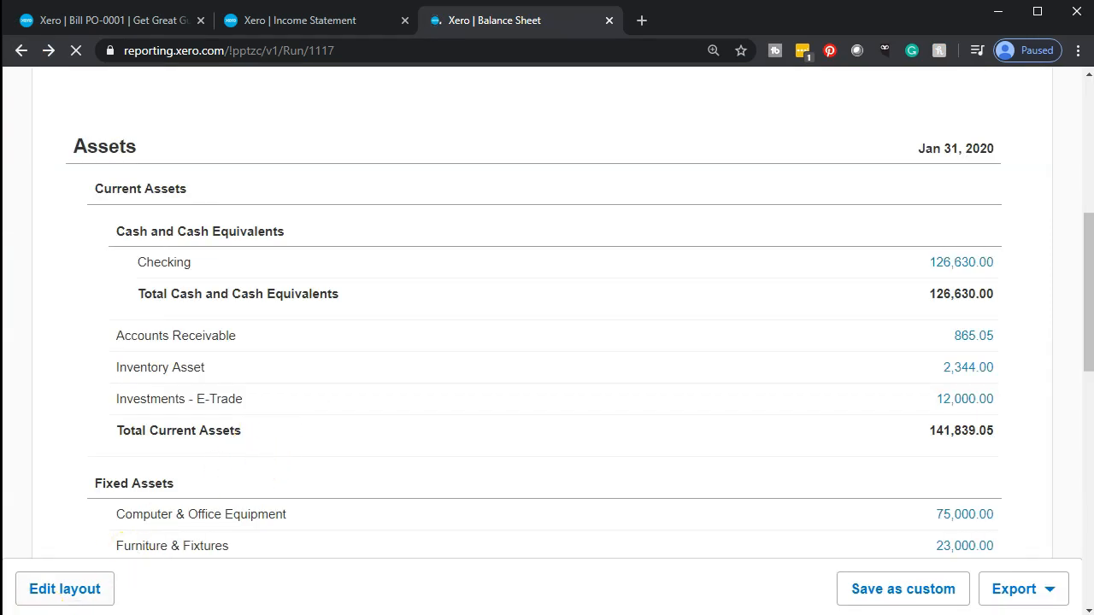
Examine the January 2020 transactions behind the Accounts Payable balance
{"action": "scroll", "coordinate": [333, 363], "scroll_direction": "down", "scroll_amount": 3}
{"action": "scroll", "coordinate": [333, 363], "scroll_direction": "down", "scroll_amount": 3}
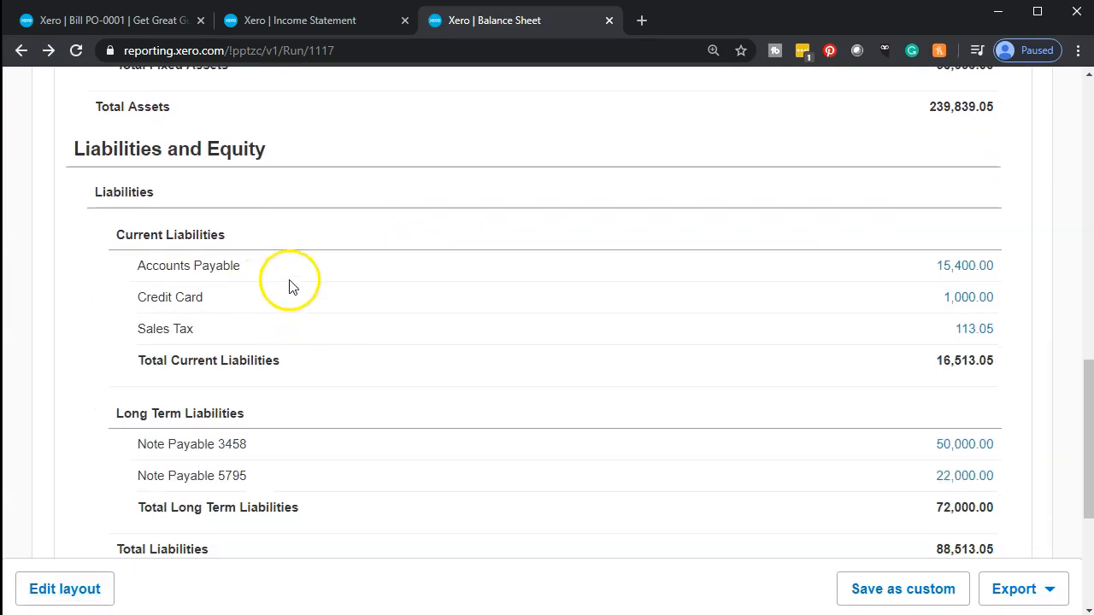
{"action": "left_click", "coordinate": [963, 269]}
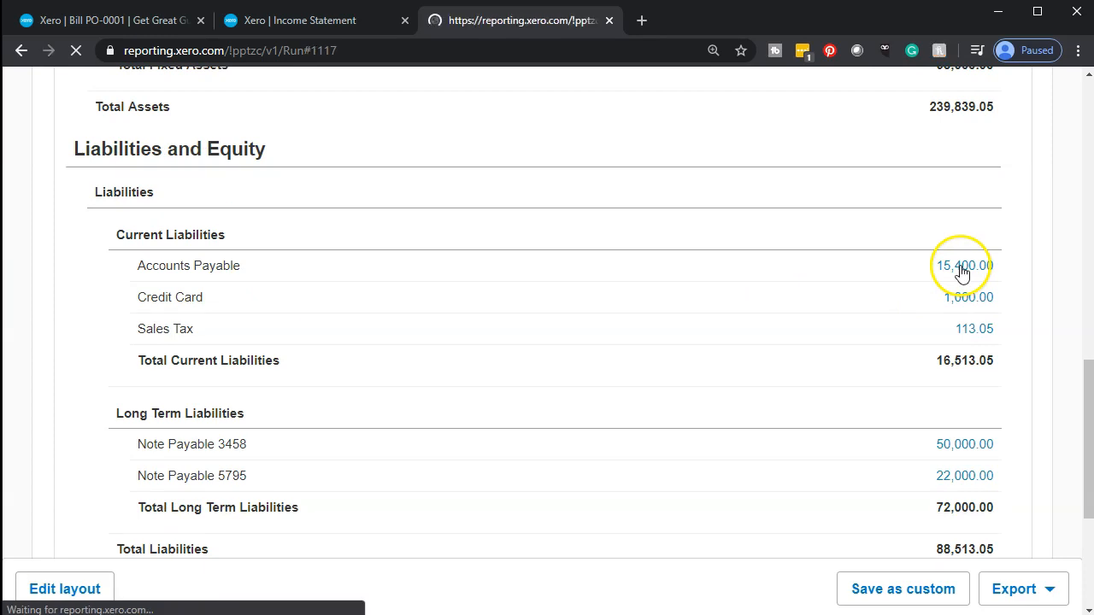
{"action": "scroll", "coordinate": [420, 408], "scroll_direction": "down", "scroll_amount": 4}
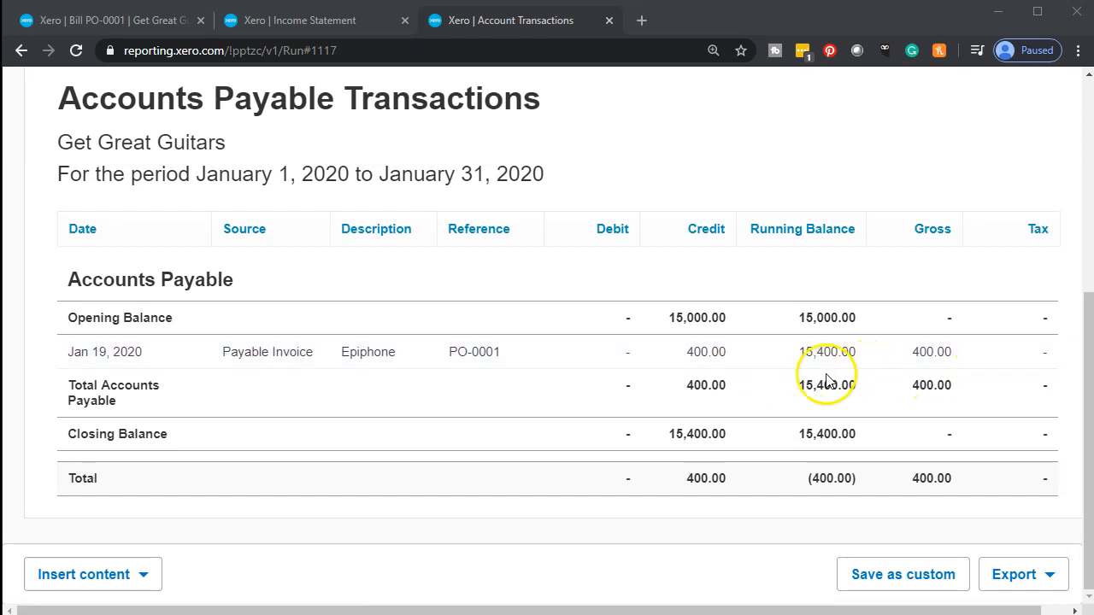
Open the Epiphone bill PO-0001 from its payable transaction, review it and go back to the report
{"action": "left_click", "coordinate": [706, 354]}
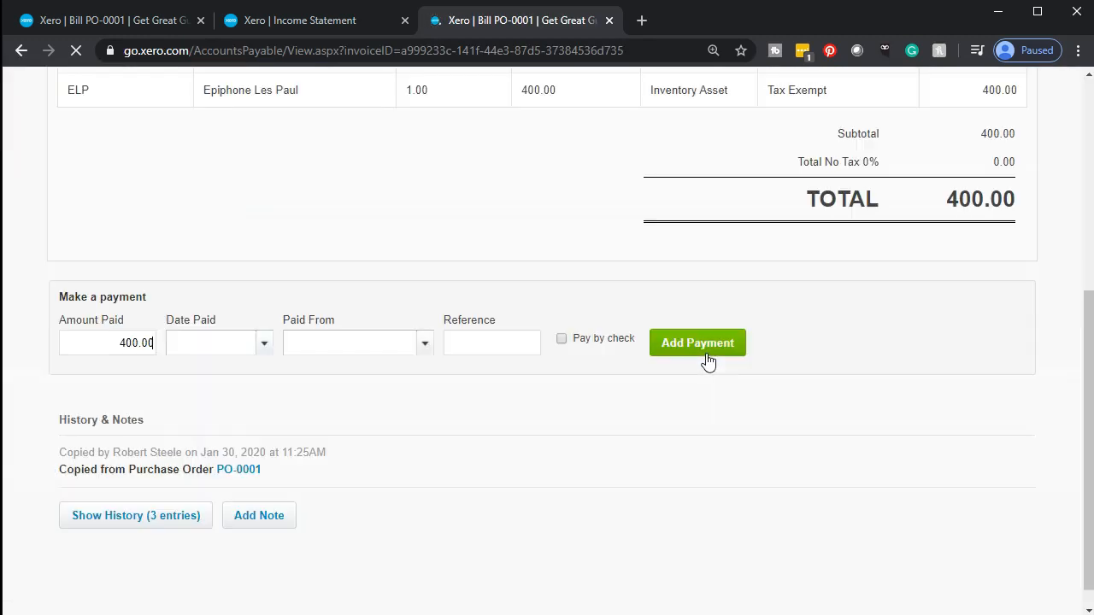
{"action": "scroll", "coordinate": [283, 458], "scroll_direction": "up", "scroll_amount": 5}
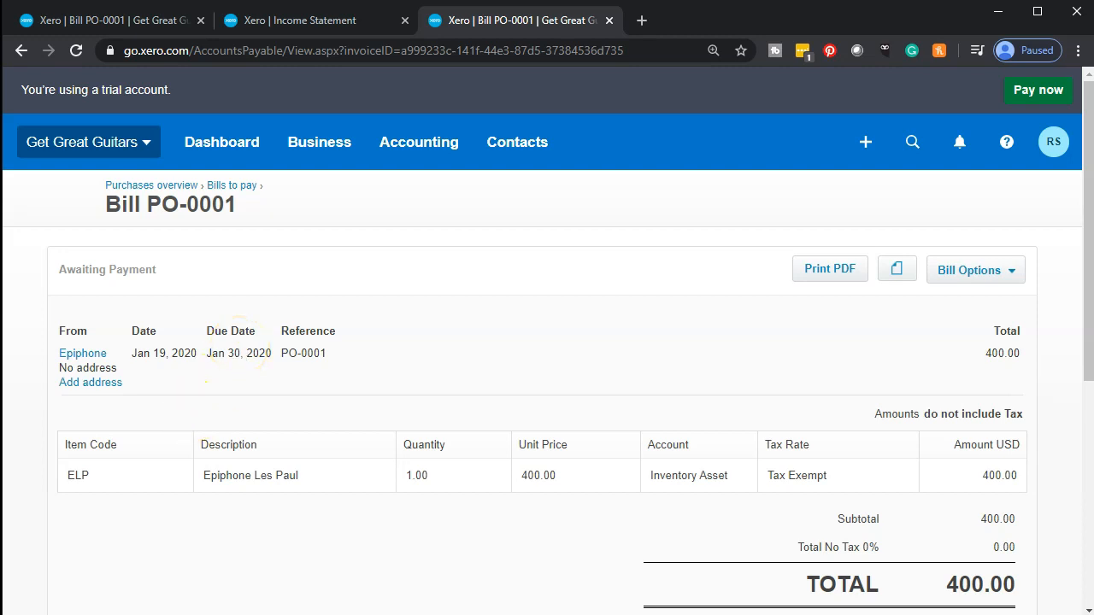
{"action": "left_click", "coordinate": [23, 52]}
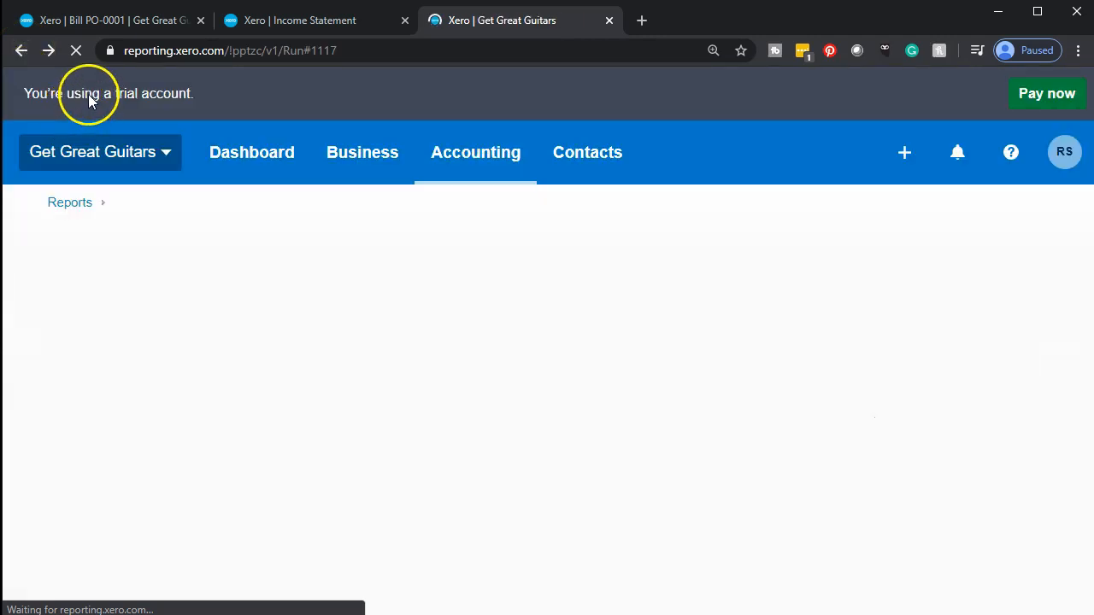
Go from the approved bill to the Purchases overview and review its bills and purchase orders sections
{"action": "left_click", "coordinate": [108, 22]}
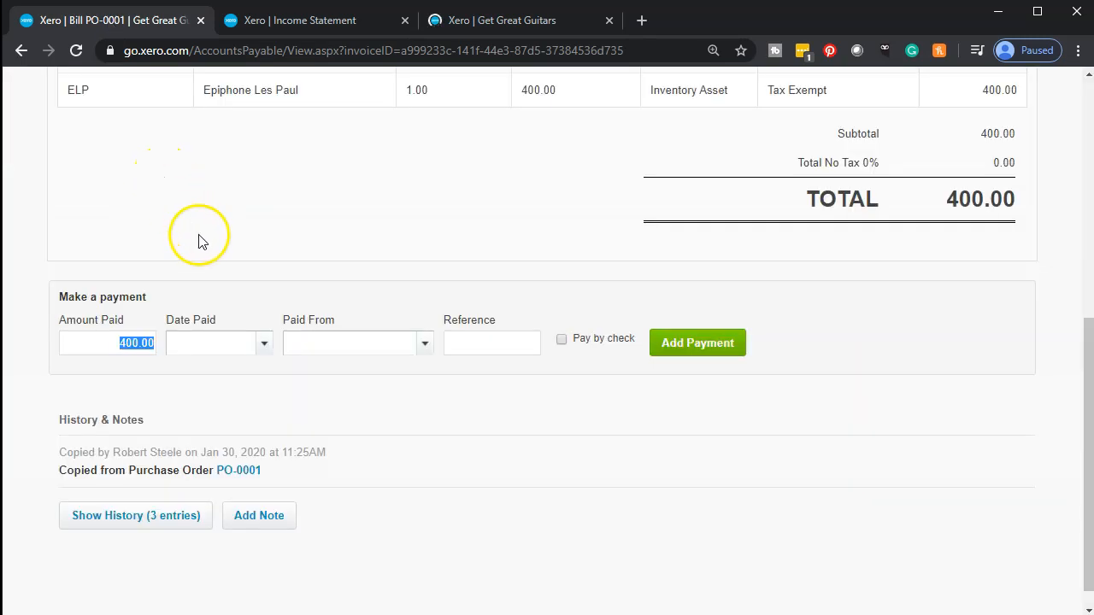
{"action": "scroll", "coordinate": [199, 240], "scroll_direction": "up", "scroll_amount": 5}
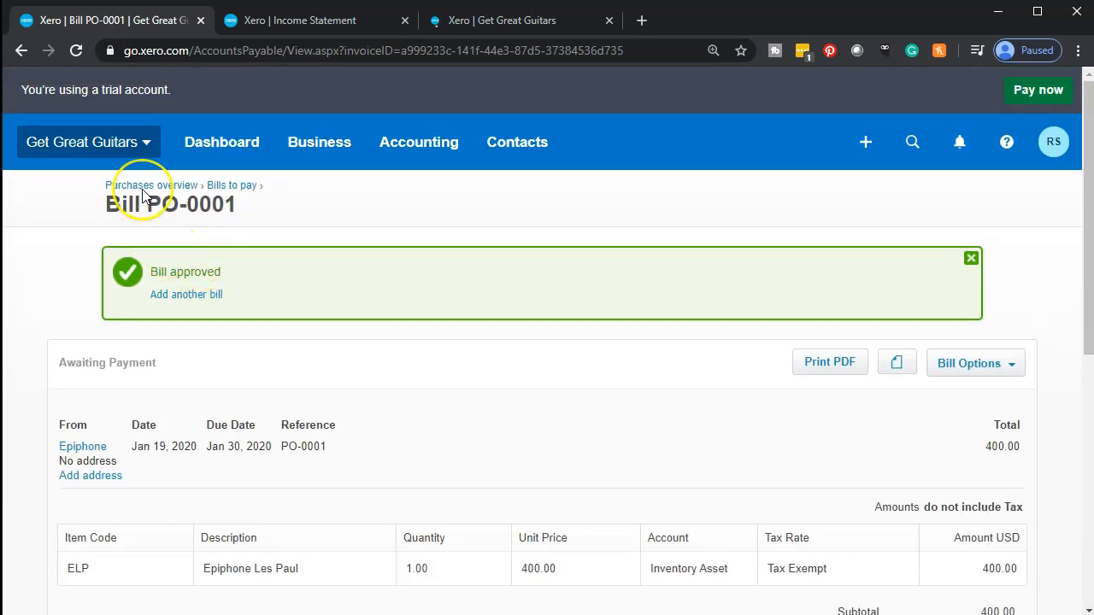
{"action": "left_click", "coordinate": [143, 186]}
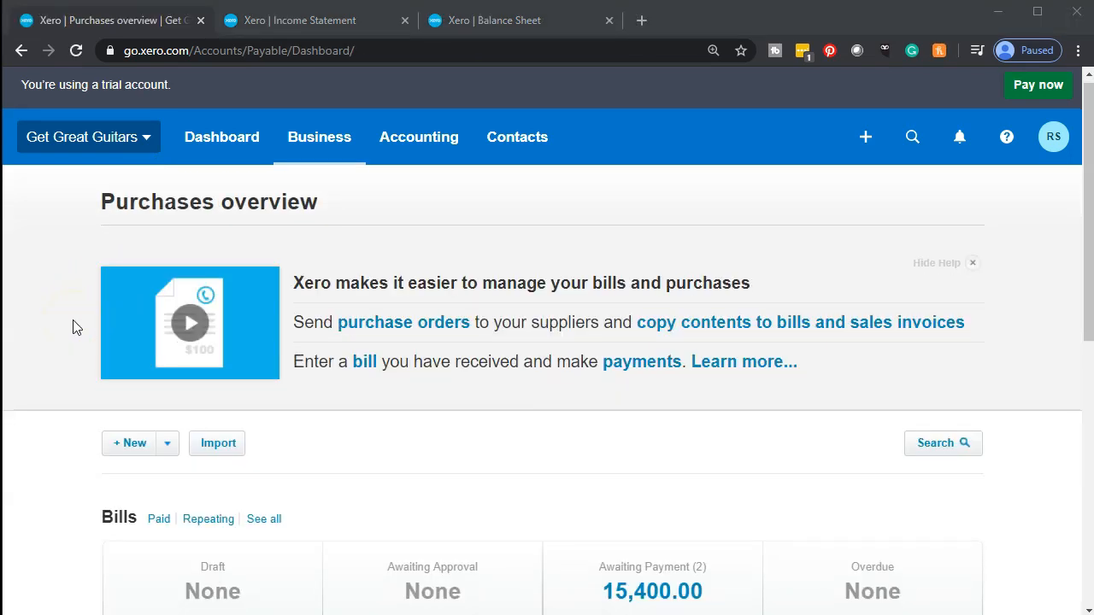
{"action": "scroll", "coordinate": [74, 325], "scroll_direction": "down", "scroll_amount": 2}
{"action": "scroll", "coordinate": [80, 342], "scroll_direction": "down", "scroll_amount": 4}
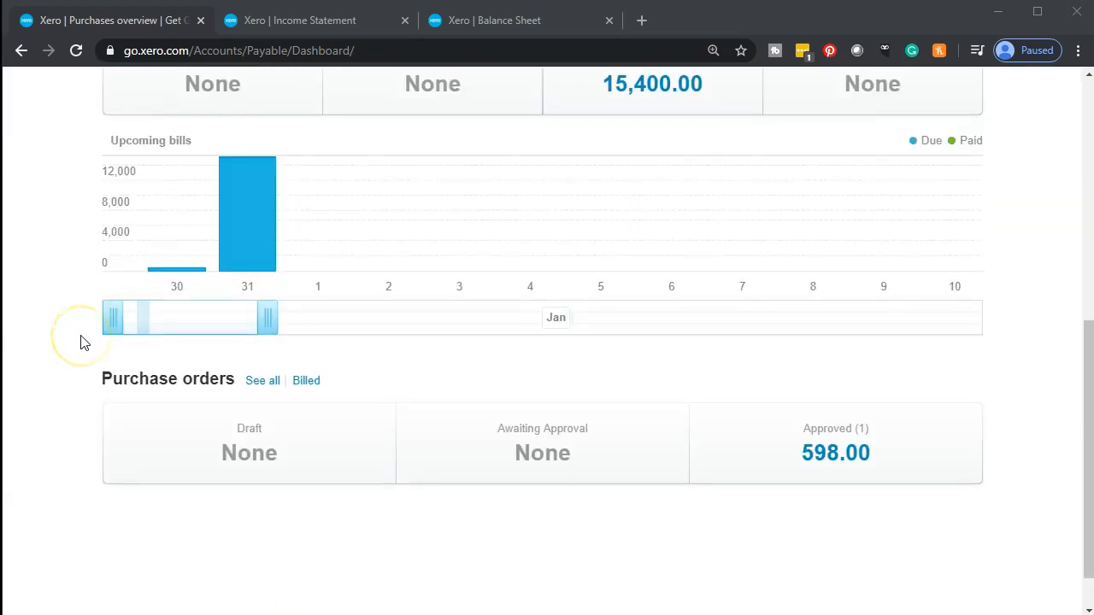
{"action": "scroll", "coordinate": [74, 385], "scroll_direction": "up", "scroll_amount": 6}
{"action": "left_click", "coordinate": [73, 384]}
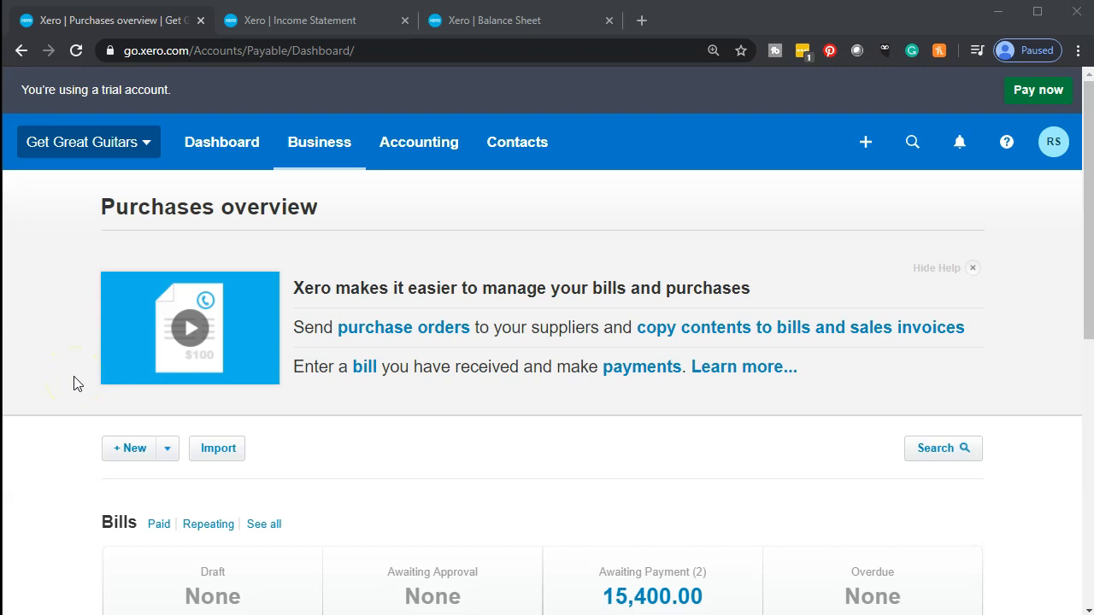
{"action": "scroll", "coordinate": [73, 384], "scroll_direction": "down", "scroll_amount": 5}
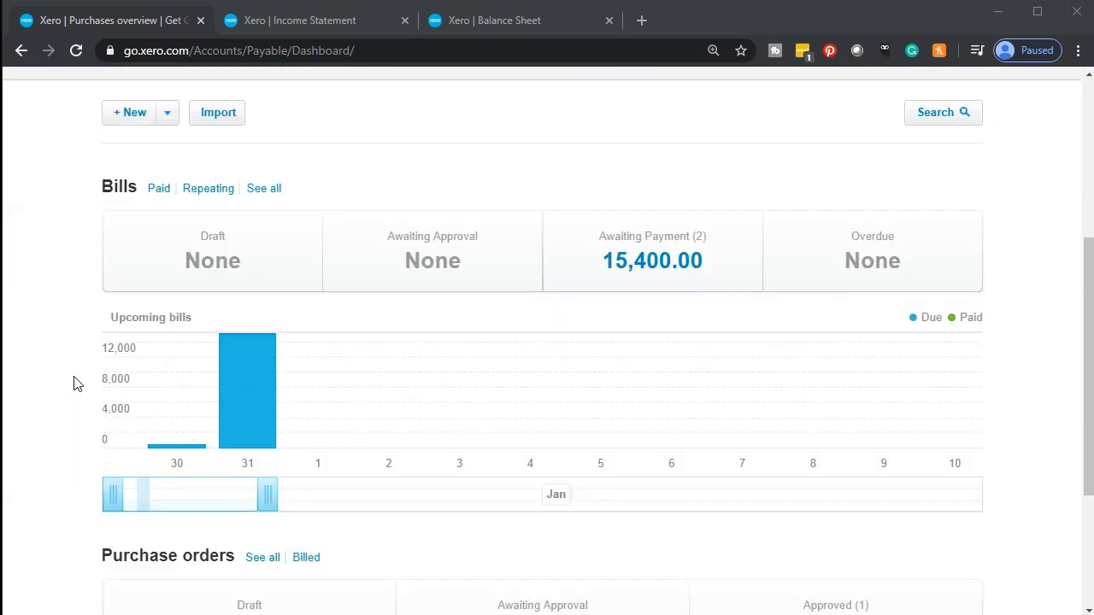
Open the Epiphone bill PO-0001 from the list of bills awaiting payment
{"action": "left_click", "coordinate": [95, 451]}
{"action": "scroll", "coordinate": [97, 453], "scroll_direction": "up", "scroll_amount": 3}
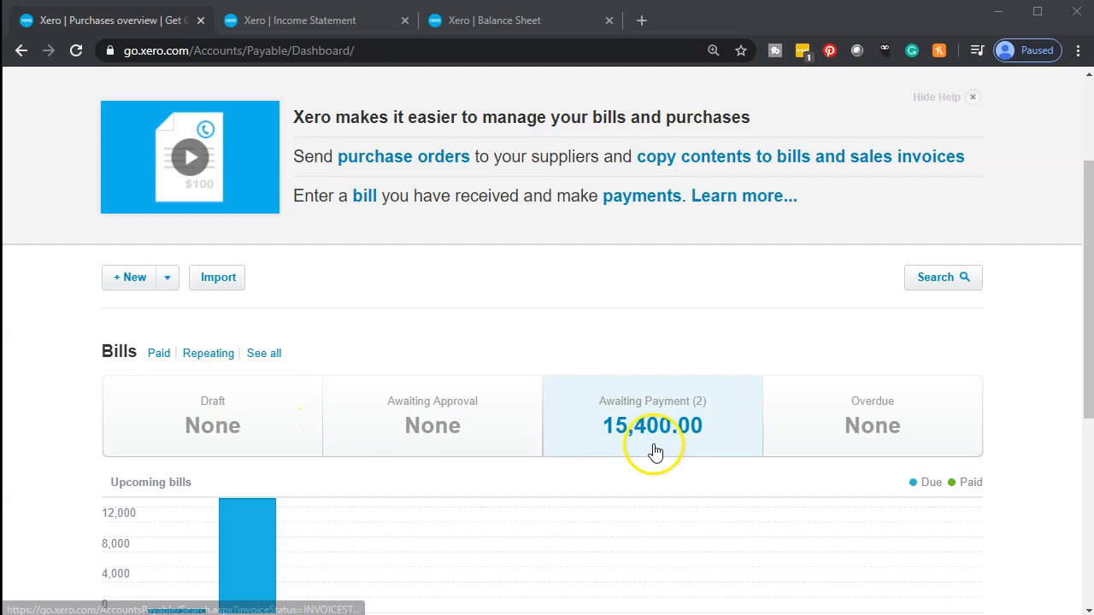
{"action": "left_click", "coordinate": [655, 447]}
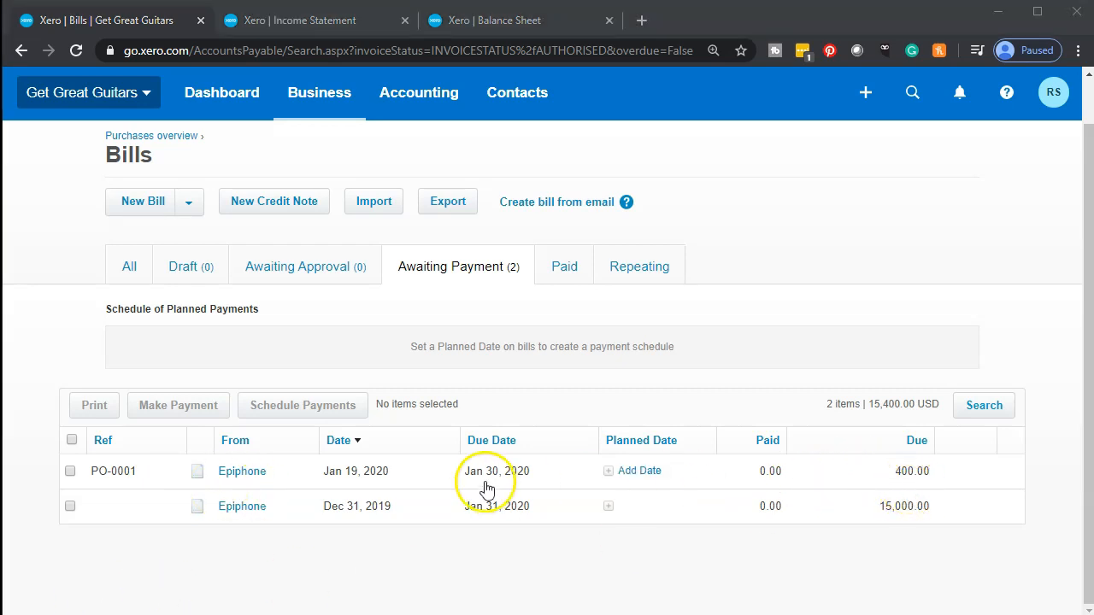
{"action": "left_click", "coordinate": [511, 474]}
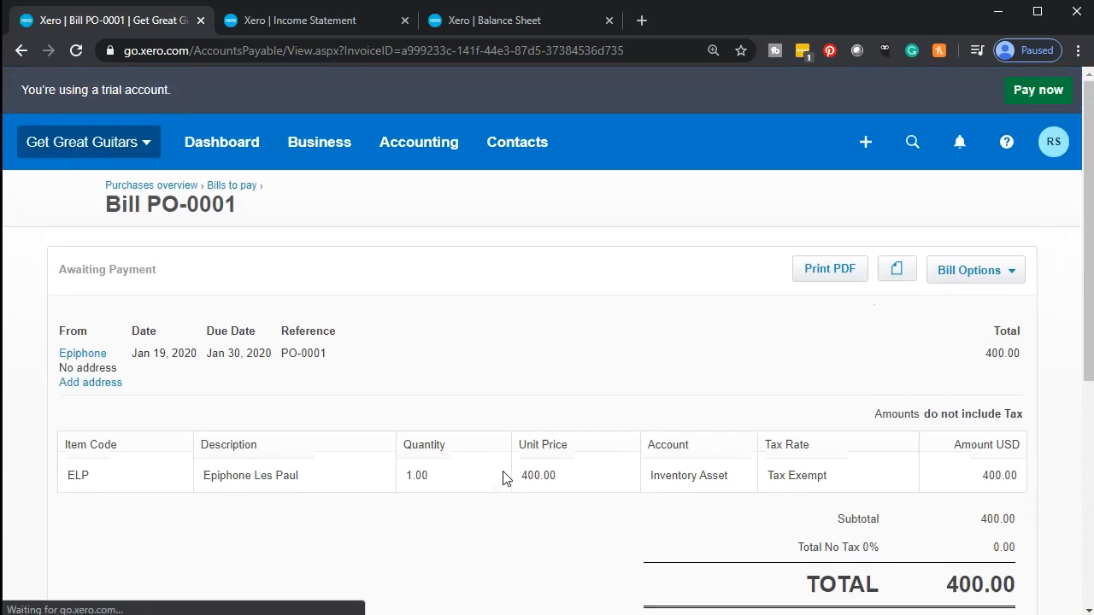
{"action": "left_click", "coordinate": [504, 469]}
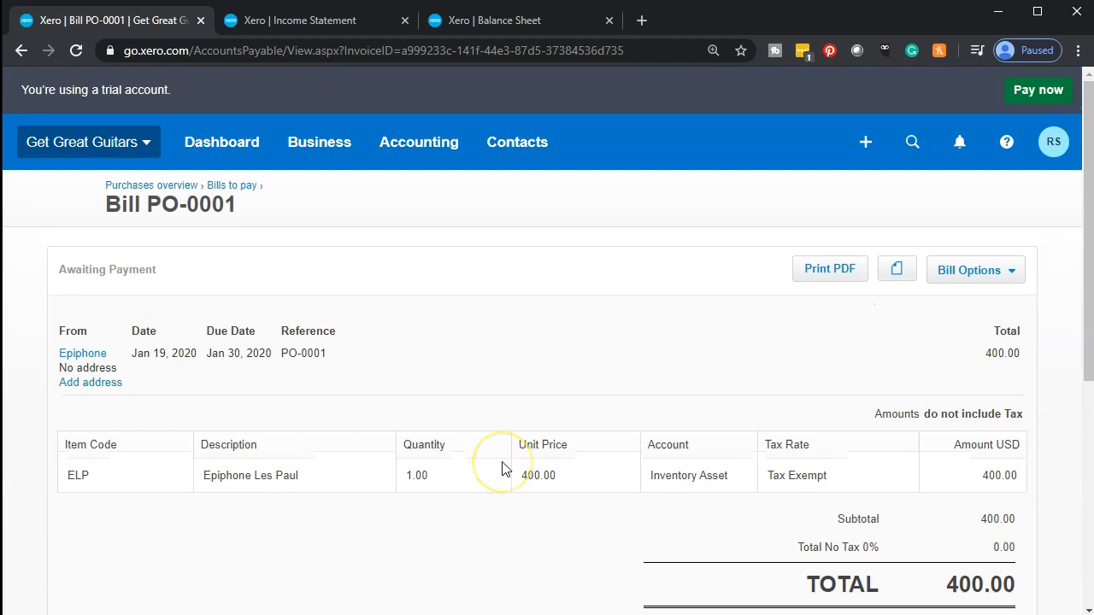
Fill in the bill's 400.00 payment with date paid Jan 19, 2020 and 1105 - Checking as the paid-from account
{"action": "scroll", "coordinate": [504, 468], "scroll_direction": "down", "scroll_amount": 4}
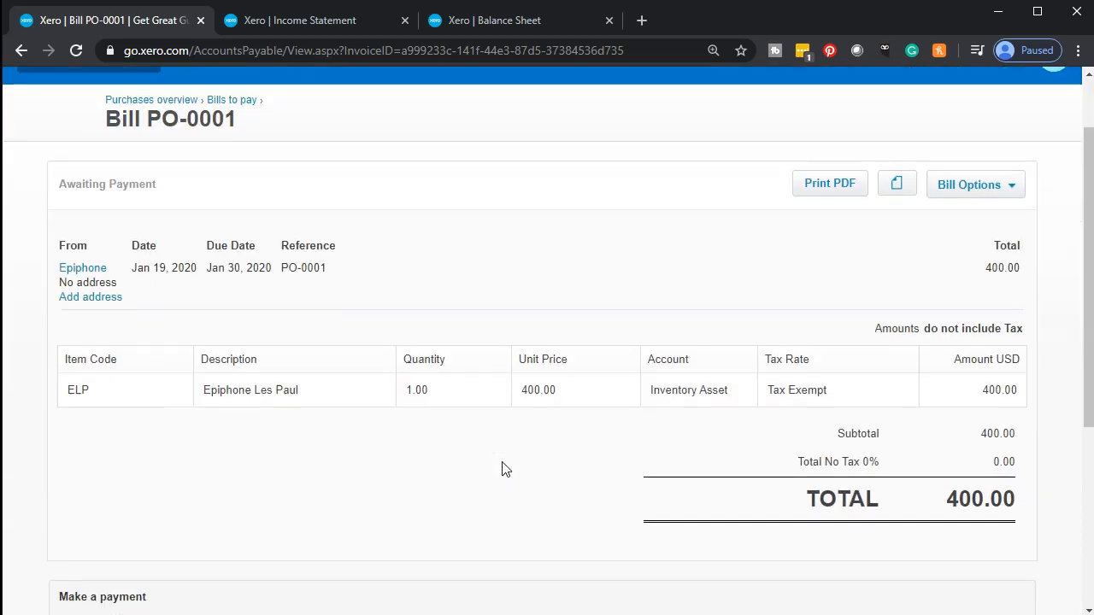
{"action": "left_click", "coordinate": [413, 491]}
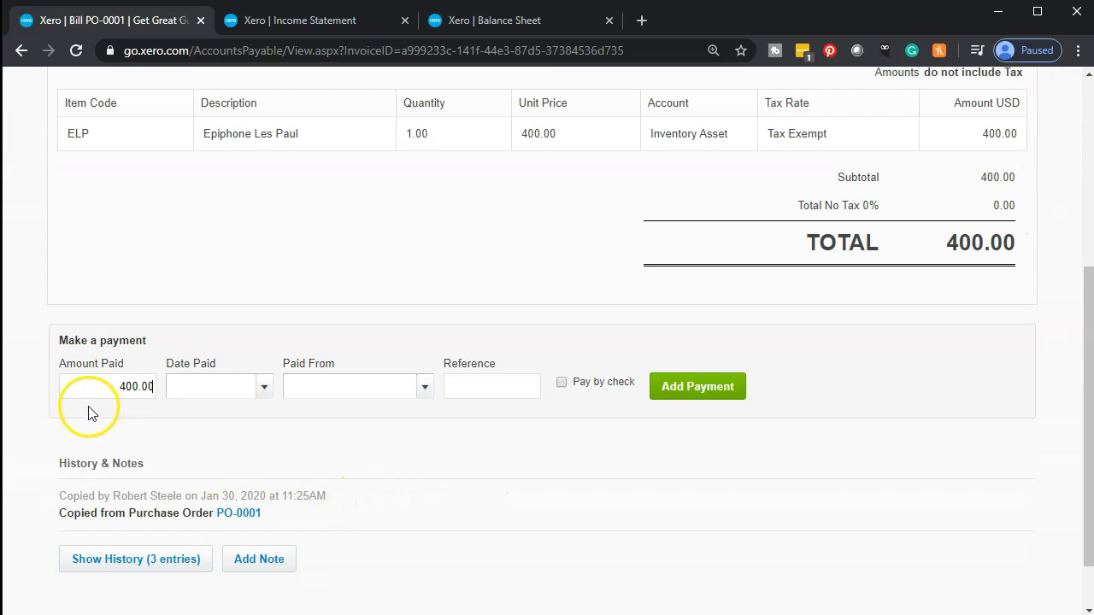
{"action": "left_click", "coordinate": [264, 389]}
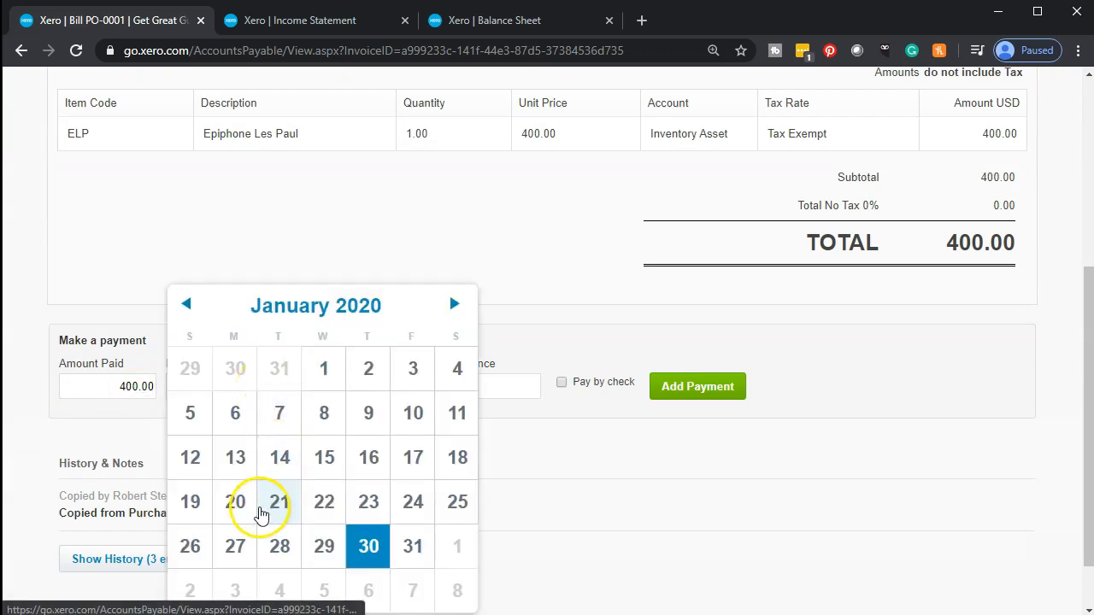
{"action": "left_click", "coordinate": [195, 507]}
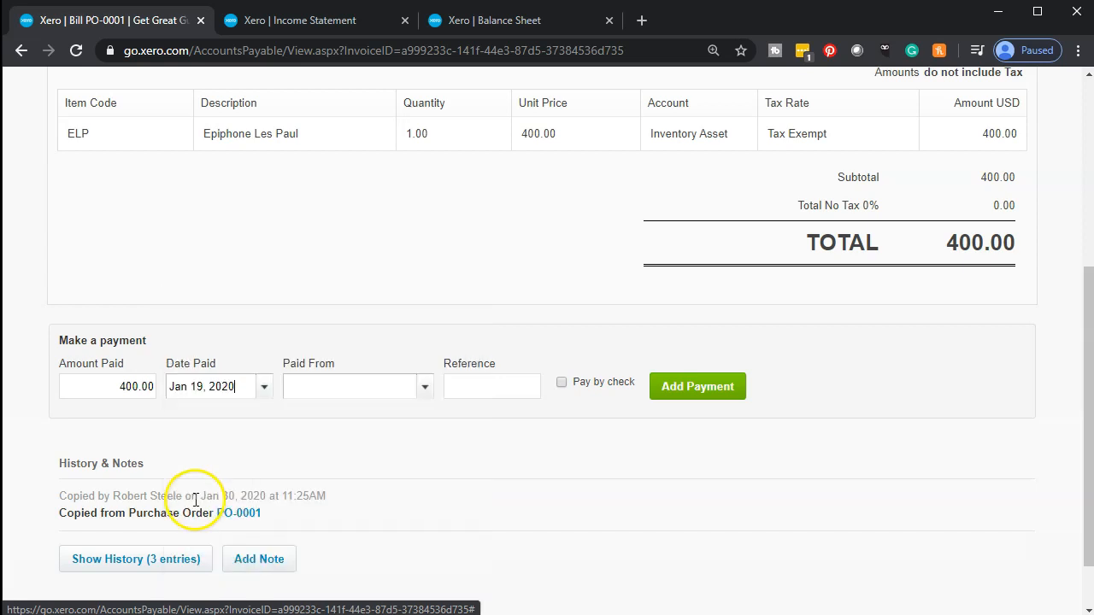
{"action": "left_click", "coordinate": [427, 390]}
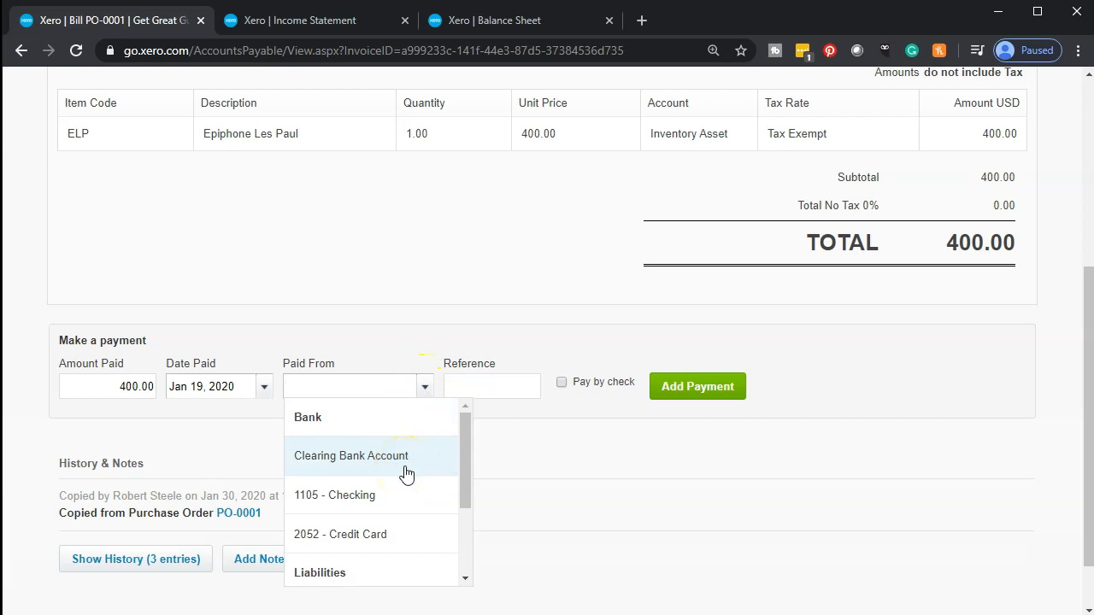
{"action": "left_click", "coordinate": [401, 497]}
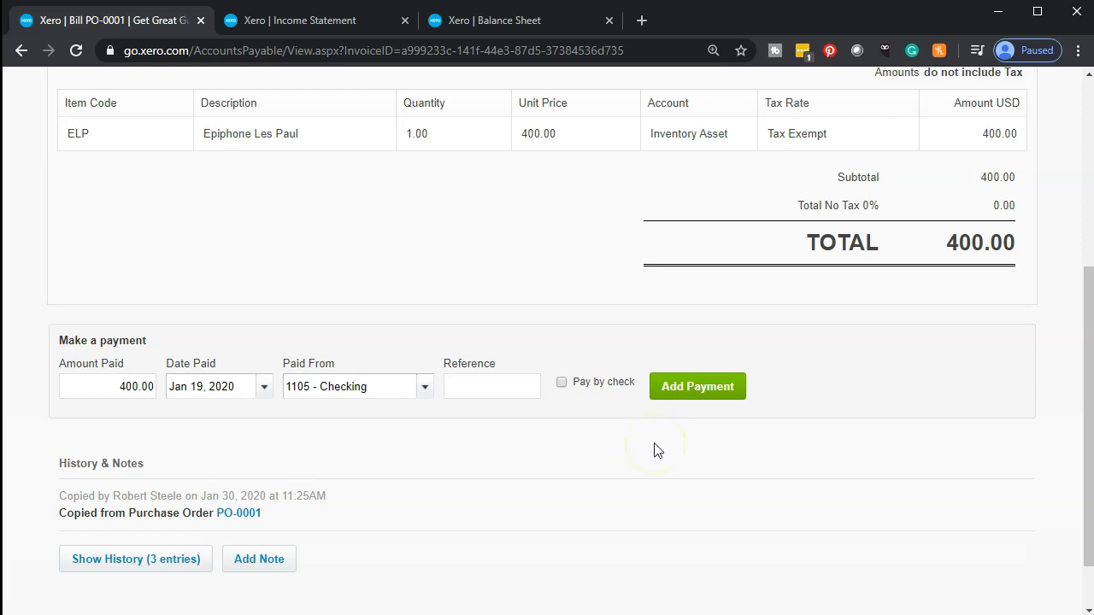
Review bill PO-0001 with its history entries shown, and add the prepared payment to the bill
{"action": "left_click", "coordinate": [224, 613]}
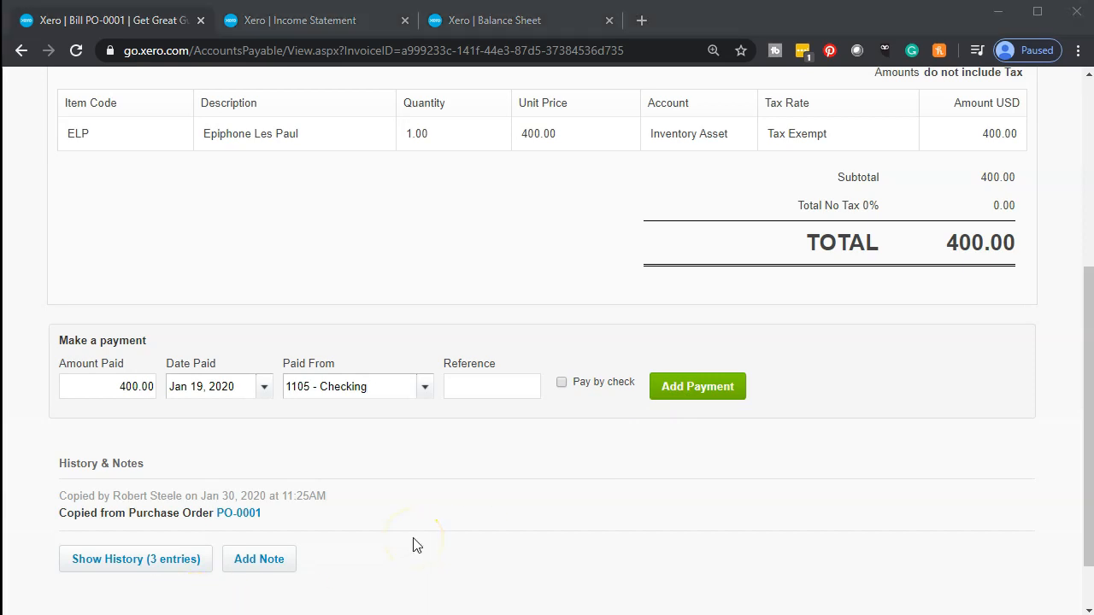
{"action": "scroll", "coordinate": [414, 542], "scroll_direction": "up", "scroll_amount": 5}
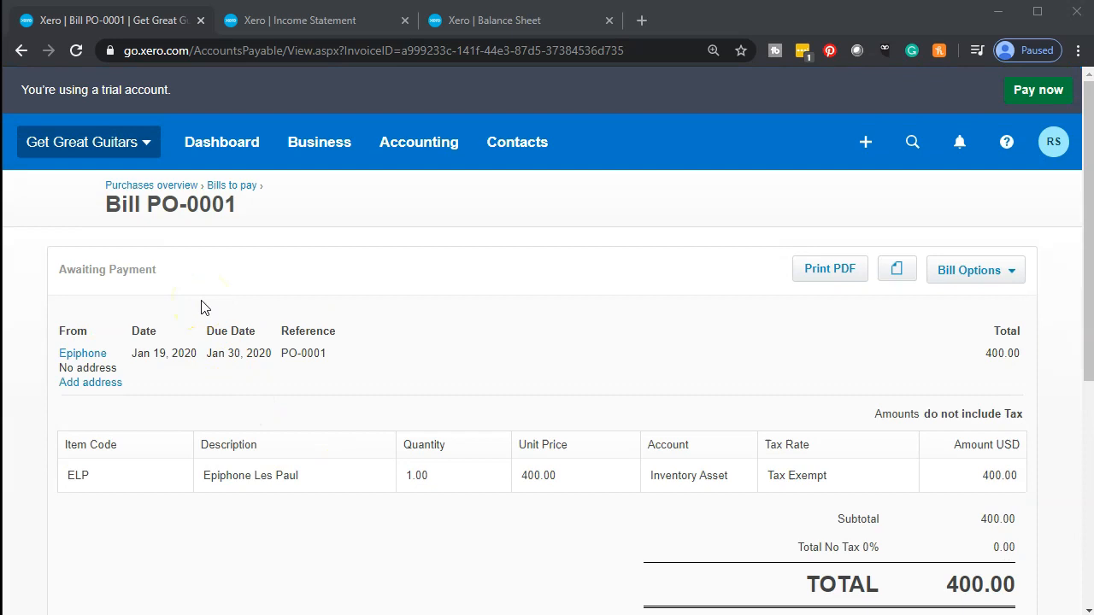
{"action": "scroll", "coordinate": [202, 308], "scroll_direction": "down", "scroll_amount": 5}
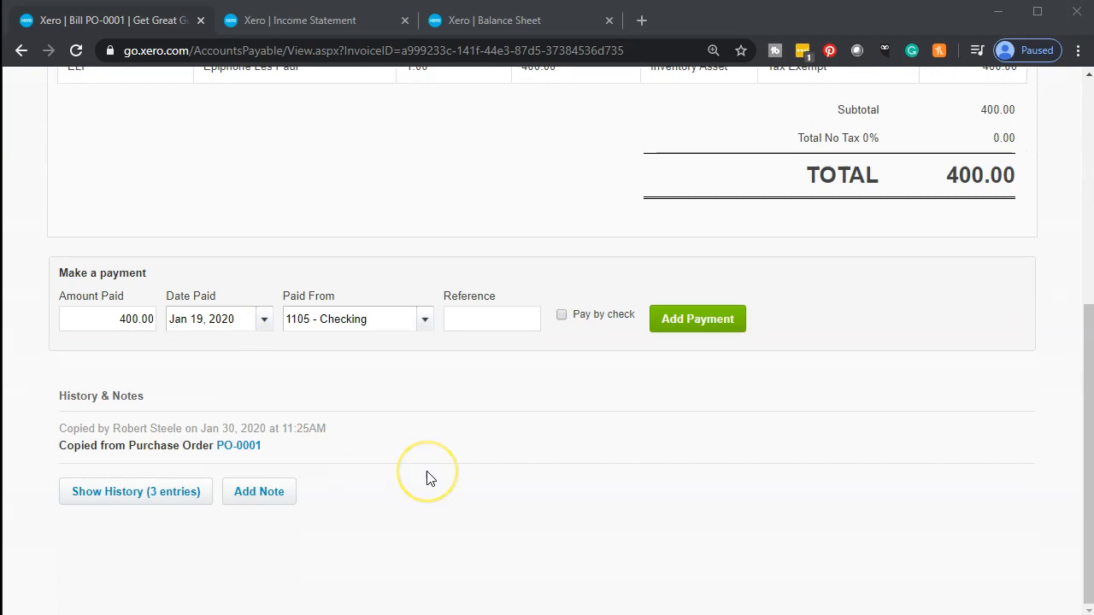
{"action": "left_click", "coordinate": [130, 492]}
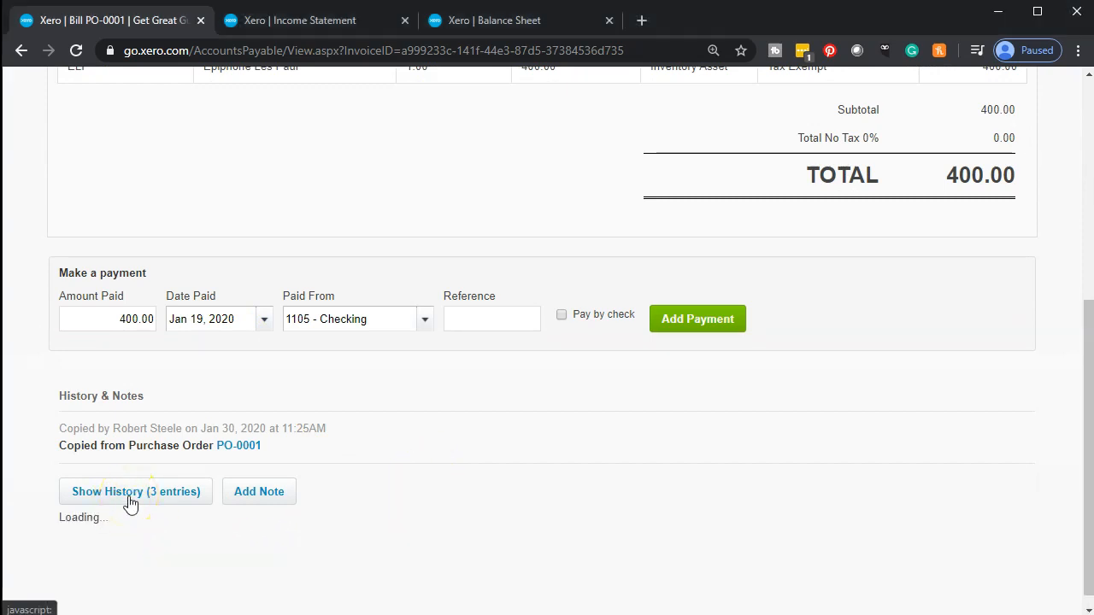
{"action": "scroll", "coordinate": [24, 502], "scroll_direction": "down", "scroll_amount": 1}
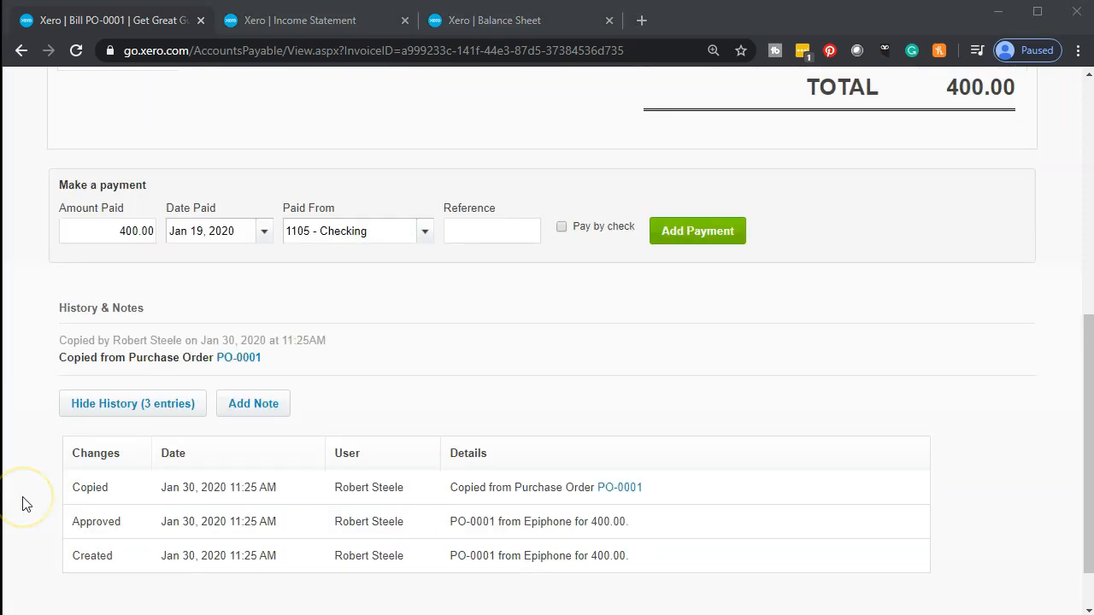
{"action": "scroll", "coordinate": [23, 504], "scroll_direction": "down", "scroll_amount": 1}
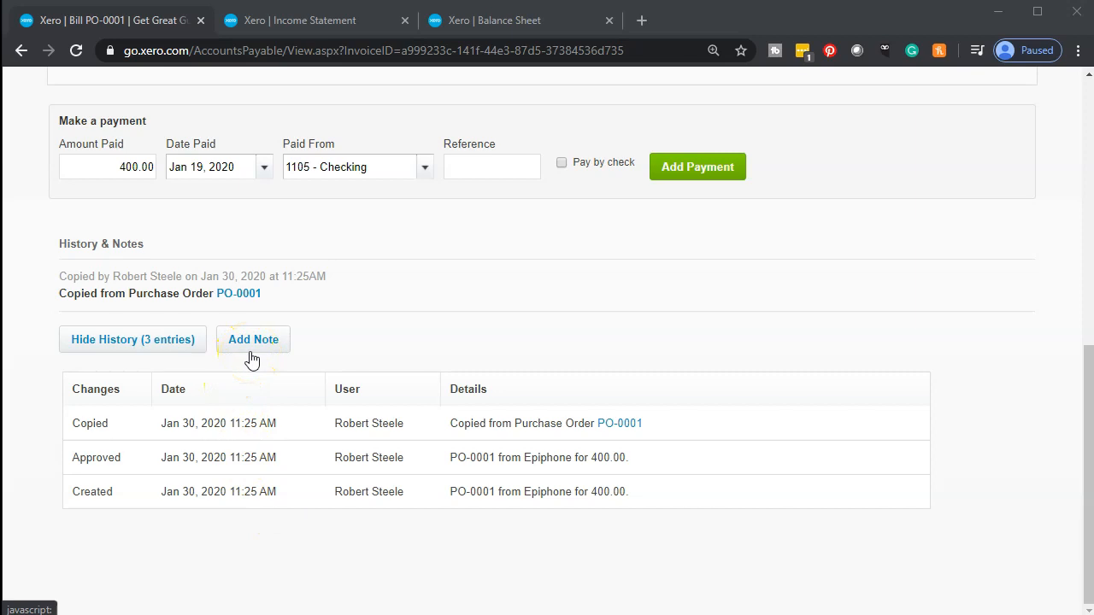
{"action": "scroll", "coordinate": [251, 360], "scroll_direction": "up", "scroll_amount": 3}
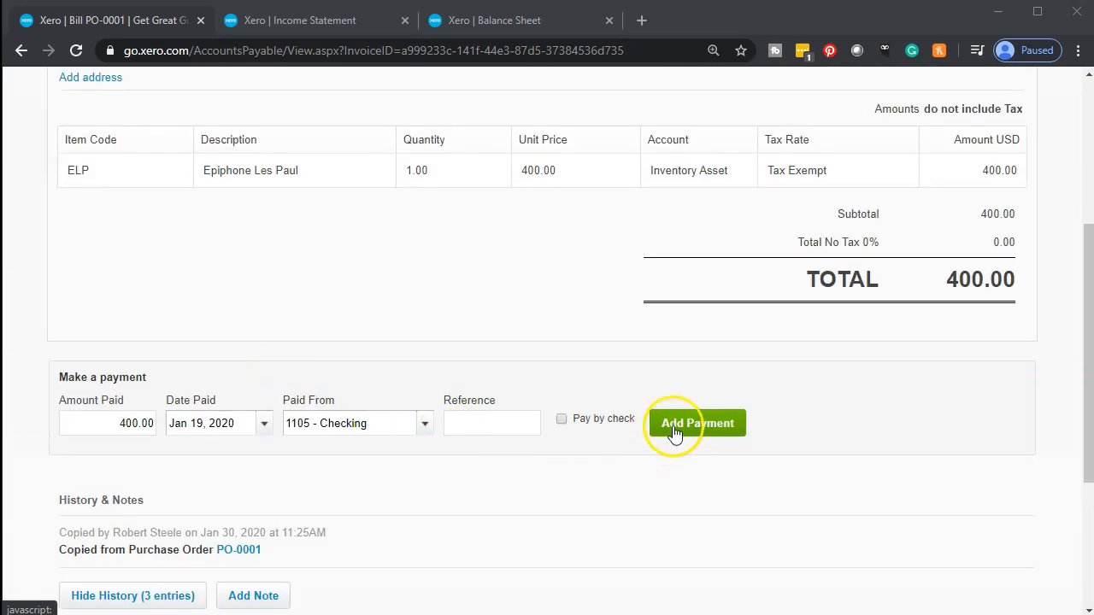
{"action": "left_click", "coordinate": [659, 427]}
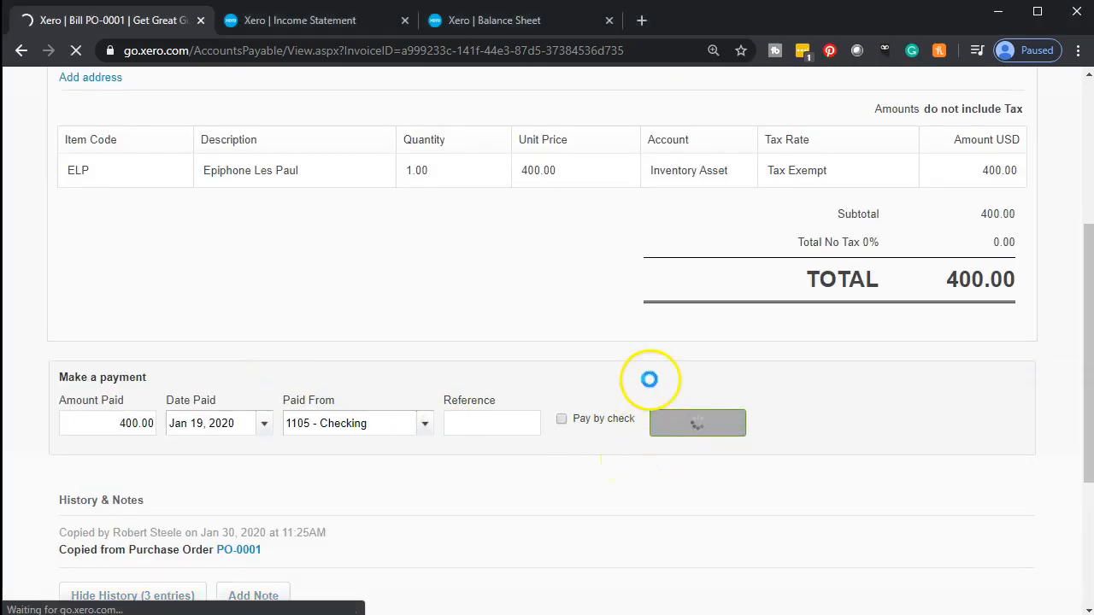
Switch to the balance sheet report and update it as of Jan 31, 2020 to review the current assets
{"action": "left_click", "coordinate": [494, 21]}
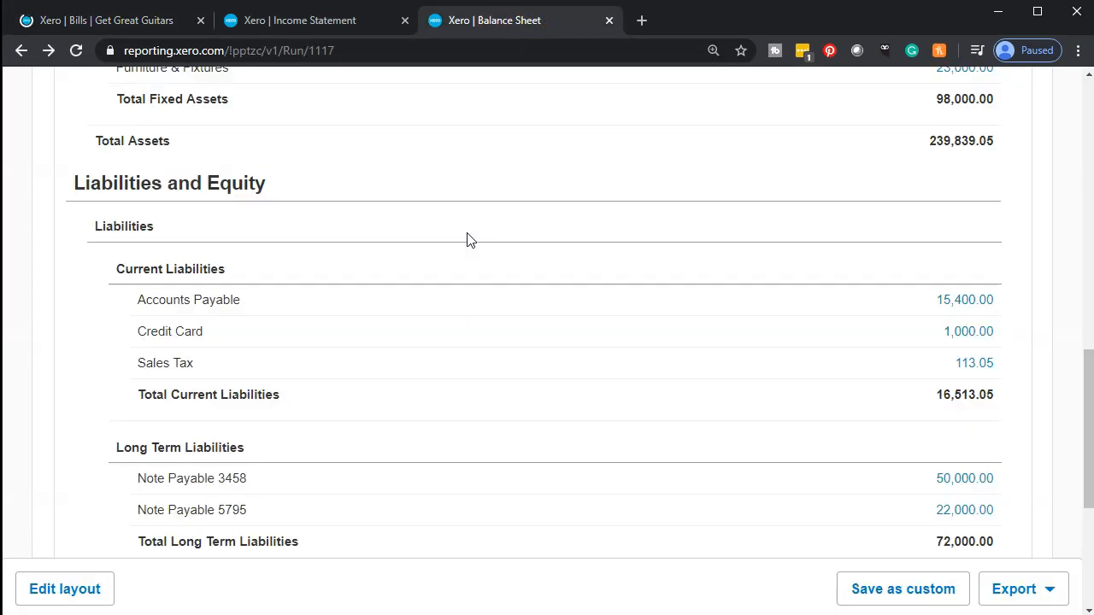
{"action": "scroll", "coordinate": [467, 239], "scroll_direction": "up", "scroll_amount": 10}
{"action": "left_click", "coordinate": [538, 309]}
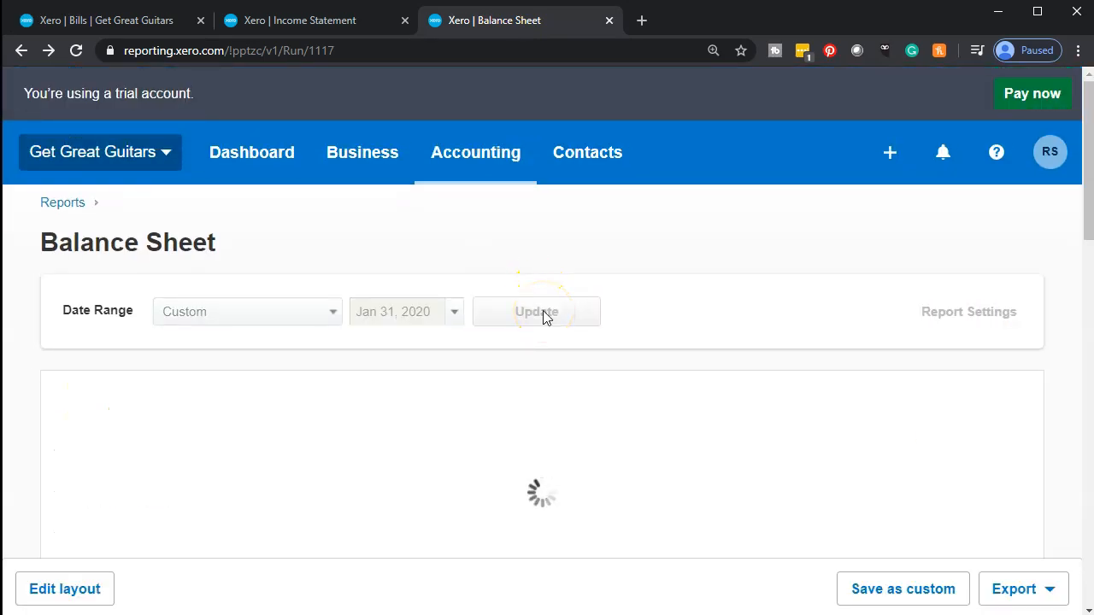
{"action": "scroll", "coordinate": [545, 317], "scroll_direction": "down", "scroll_amount": 2}
{"action": "scroll", "coordinate": [545, 317], "scroll_direction": "down", "scroll_amount": 2}
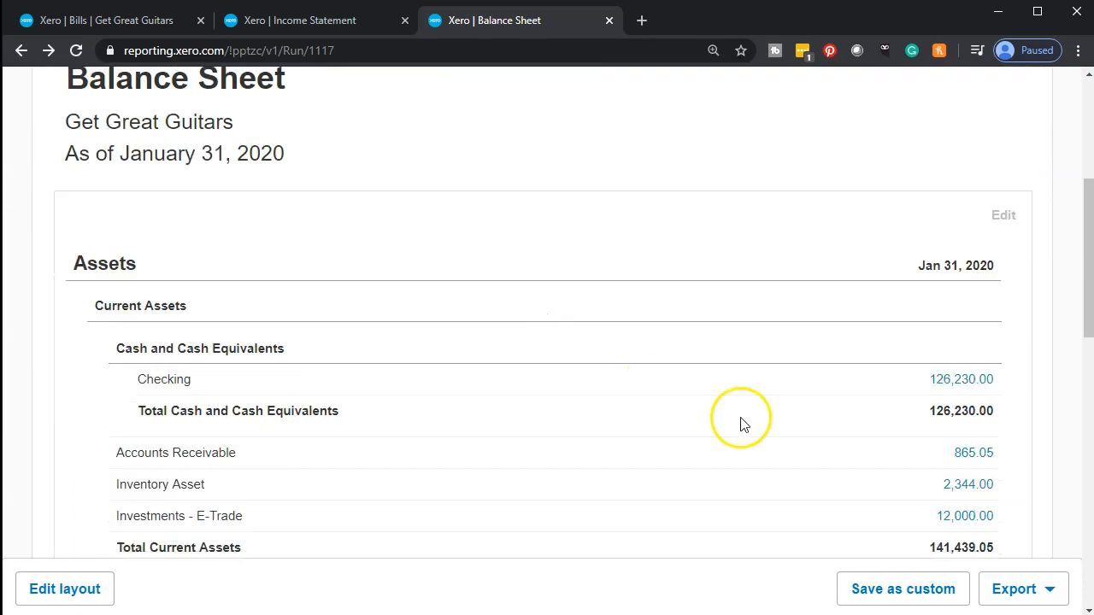
Examine the Jan 1 to Jan 31, 2020 transactions behind the Checking balance and return to the balance sheet
{"action": "left_click", "coordinate": [959, 390]}
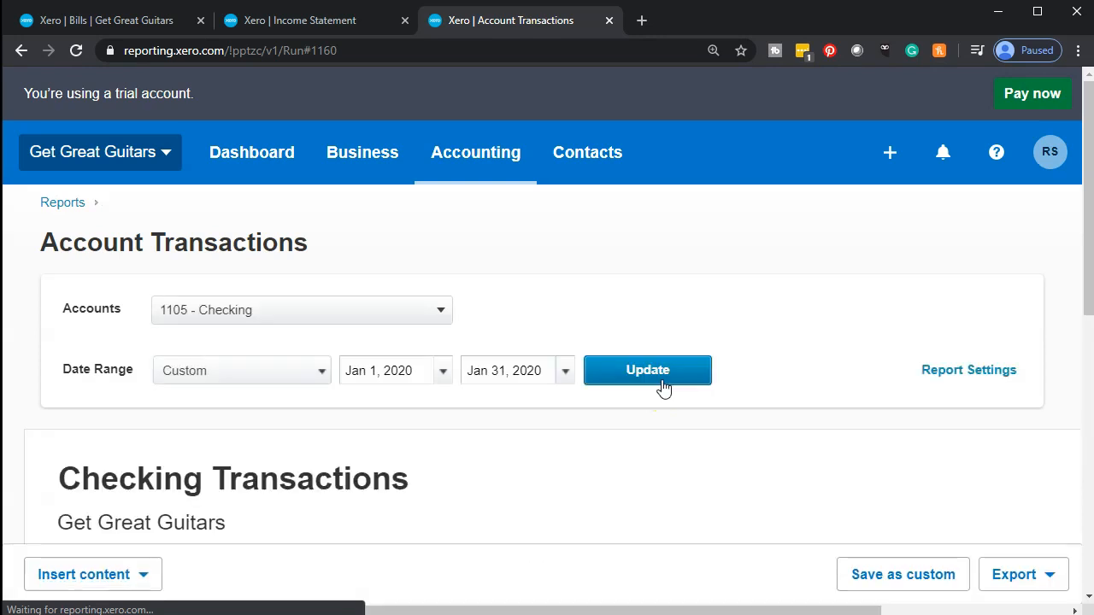
{"action": "scroll", "coordinate": [665, 388], "scroll_direction": "down", "scroll_amount": 3}
{"action": "scroll", "coordinate": [664, 387], "scroll_direction": "down", "scroll_amount": 3}
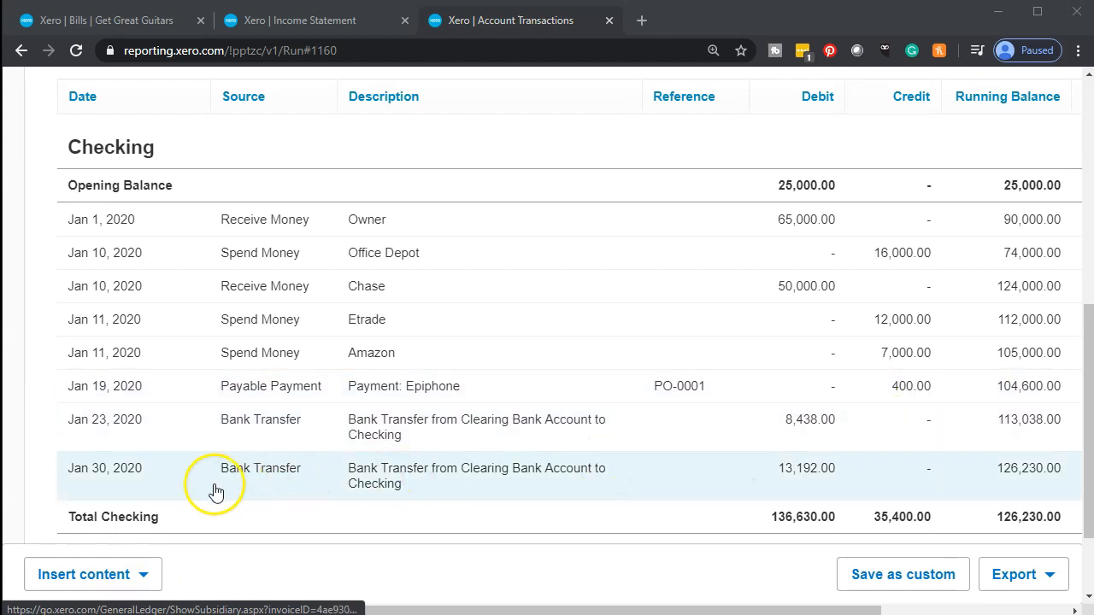
{"action": "scroll", "coordinate": [171, 427], "scroll_direction": "up", "scroll_amount": 10}
{"action": "left_click", "coordinate": [23, 50]}
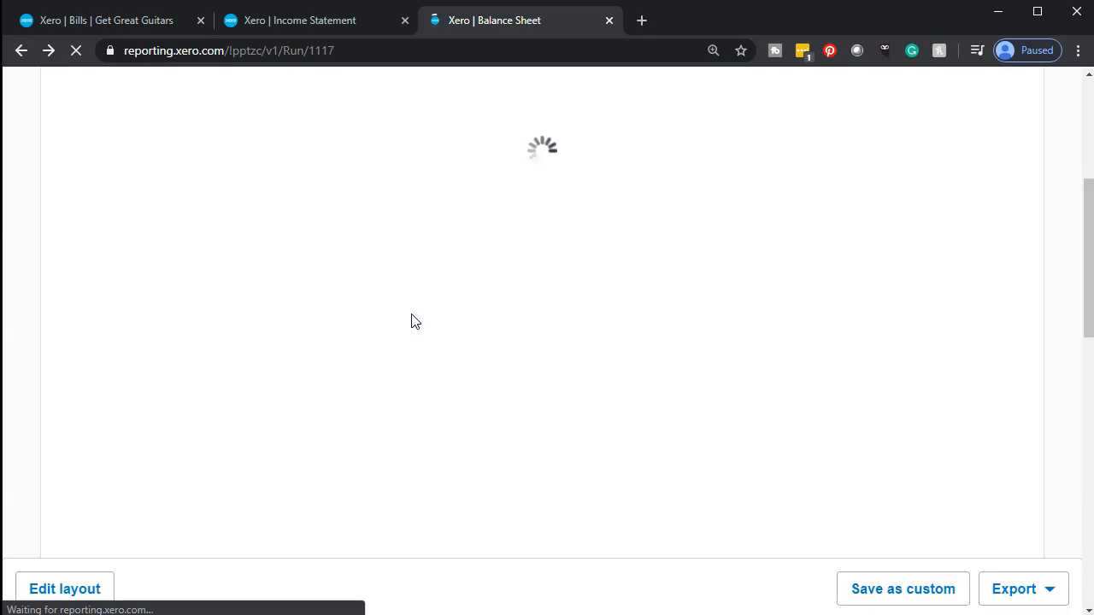
Examine the Jan 1 to Jan 31, 2020 Accounts Payable transactions for the Epiphone bill and its payment
{"action": "scroll", "coordinate": [412, 321], "scroll_direction": "down", "scroll_amount": 5}
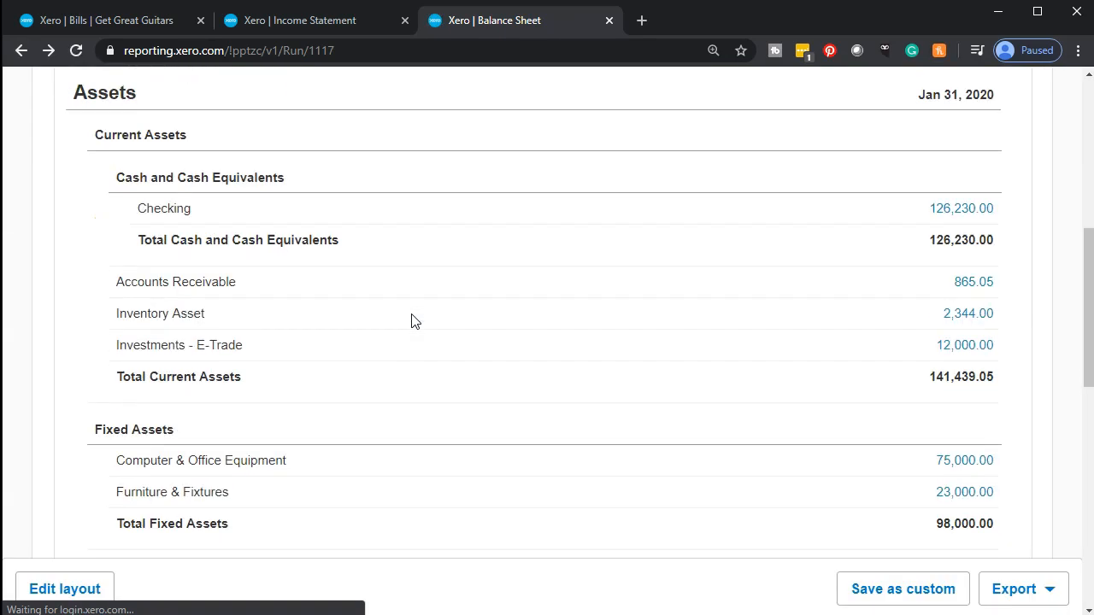
{"action": "scroll", "coordinate": [412, 322], "scroll_direction": "down", "scroll_amount": 3}
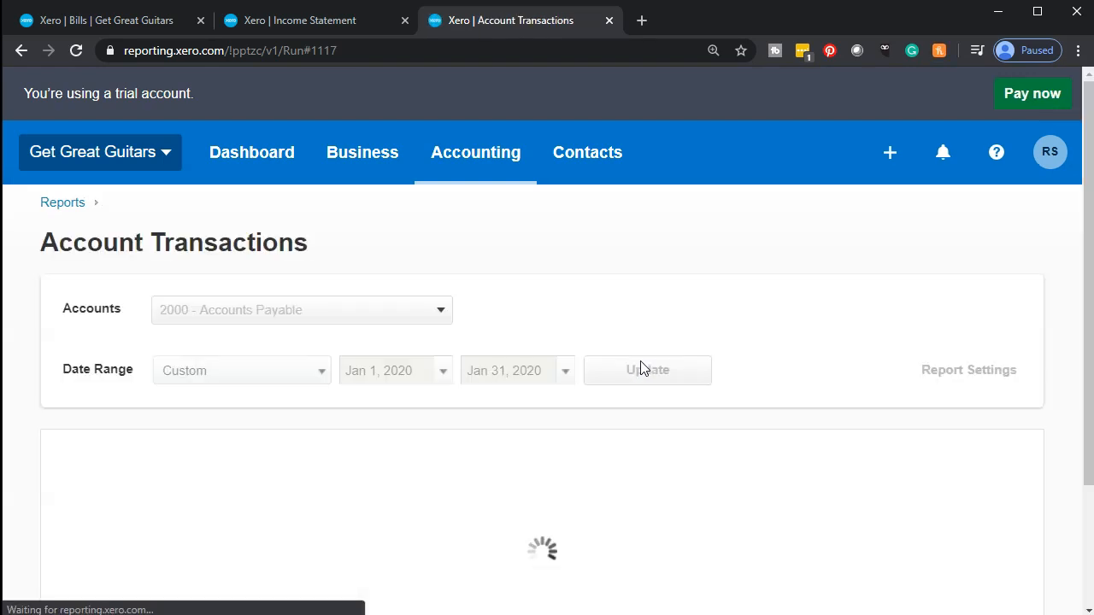
{"action": "left_click", "coordinate": [473, 361]}
{"action": "scroll", "coordinate": [473, 359], "scroll_direction": "down", "scroll_amount": 3}
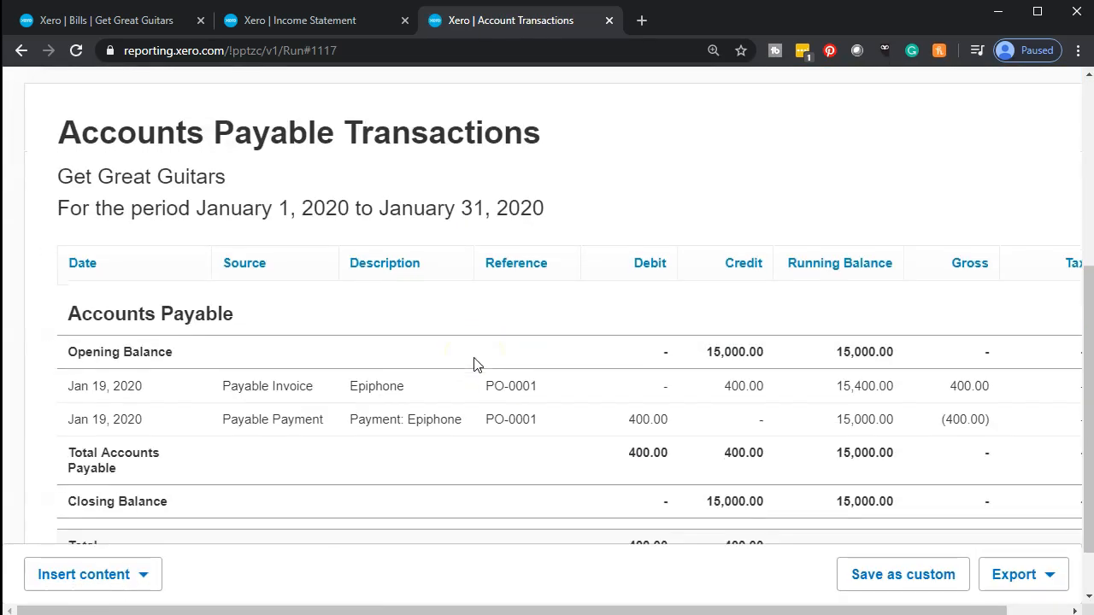
{"action": "scroll", "coordinate": [478, 365], "scroll_direction": "down", "scroll_amount": 1}
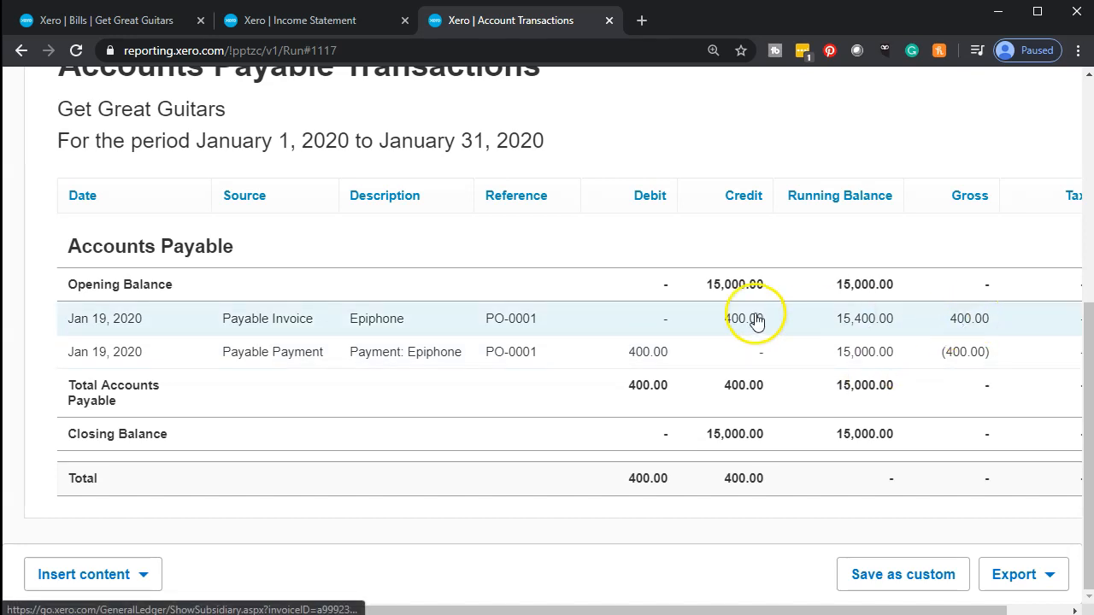